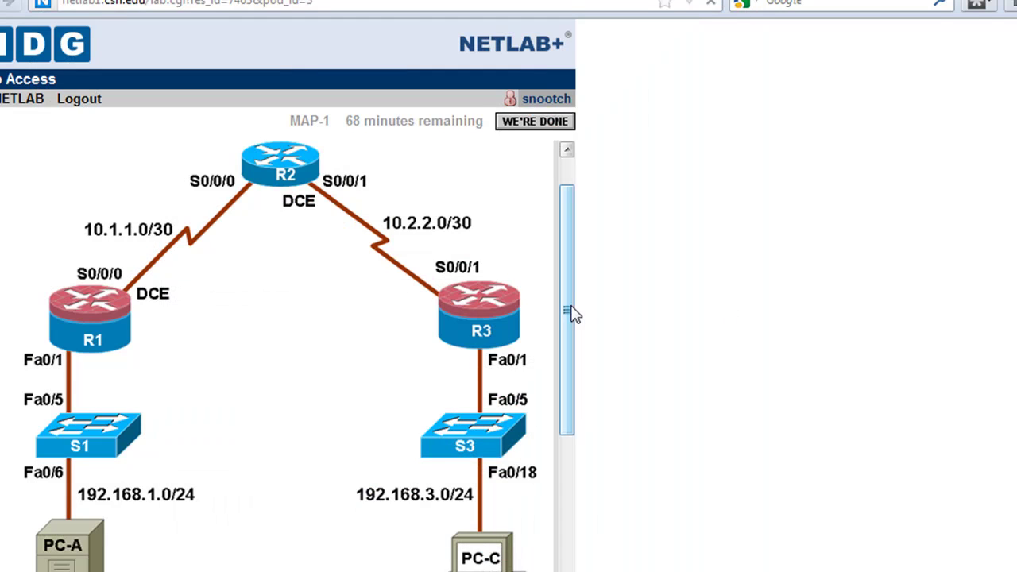
Open PC-A's remote desktop and ping 192.168.3.100 from its command prompt, leaving the prompt window minimized
{"action": "left_click_drag", "start_coordinate": [572, 313], "coordinate": [569, 322]}
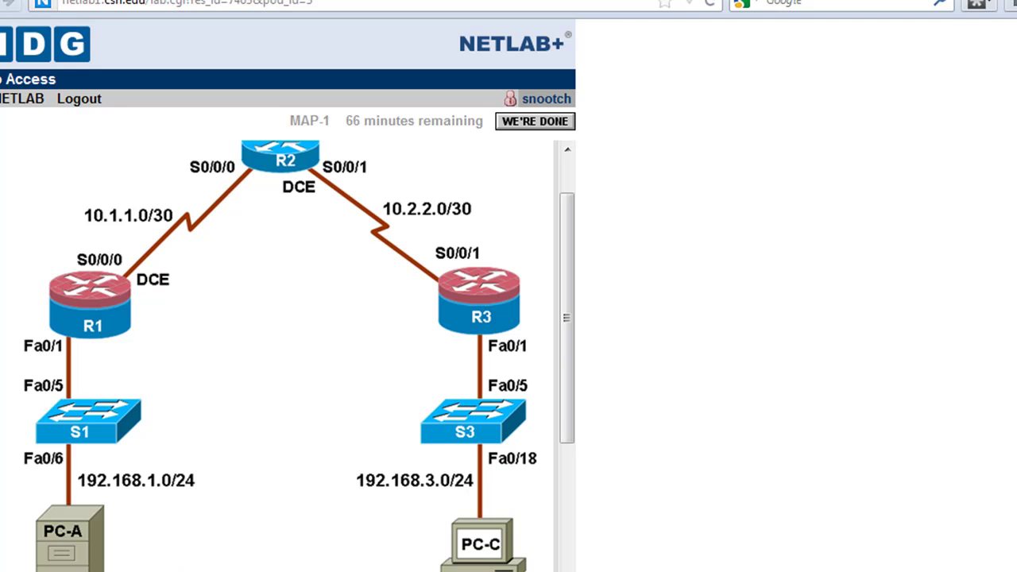
{"action": "mouse_move", "coordinate": [66, 527]}
{"action": "left_click", "coordinate": [93, 492]}
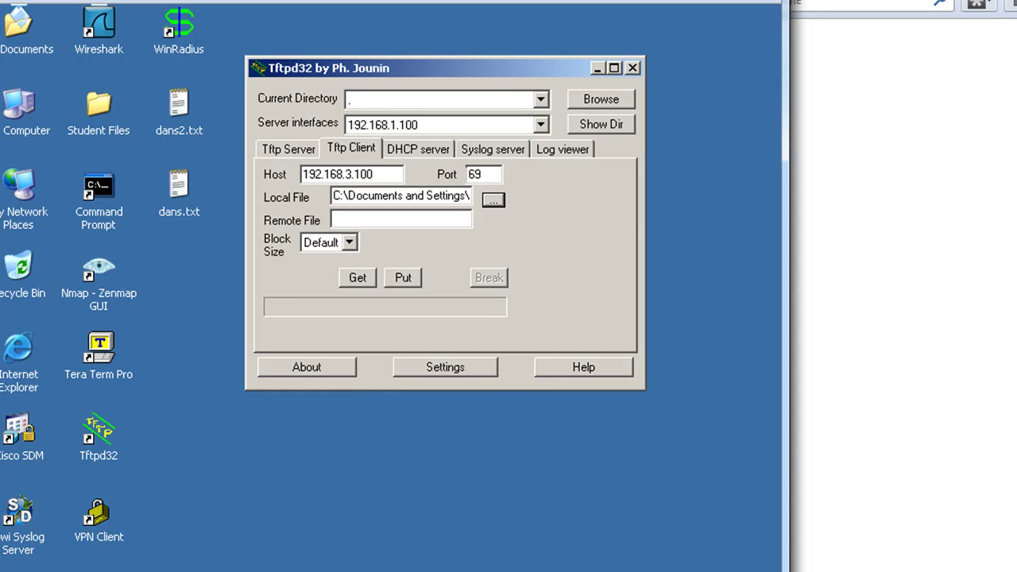
{"action": "key", "text": "alt+Tab"}
{"action": "key", "text": "alt+Tab"}
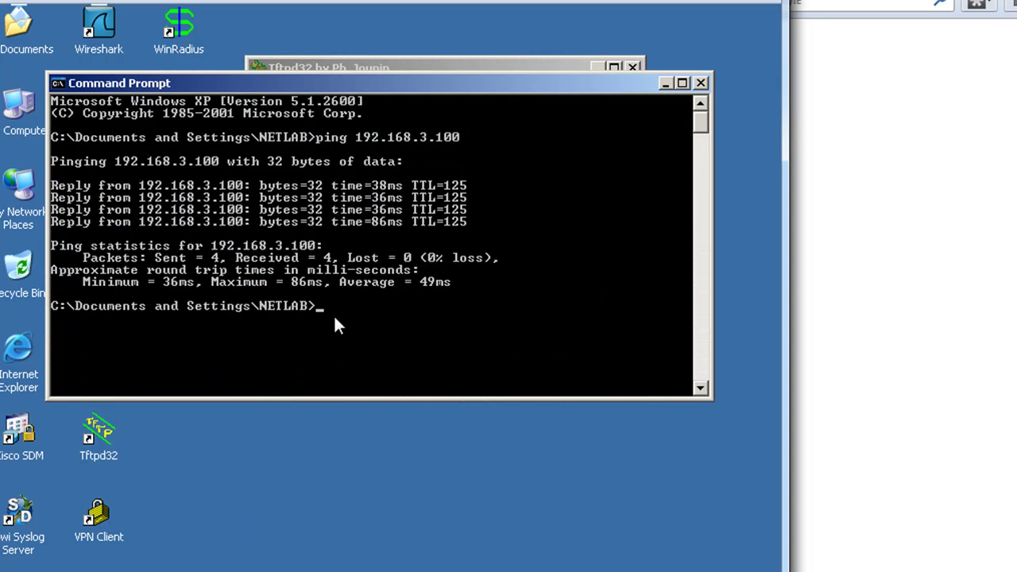
{"action": "key", "text": "Up"}
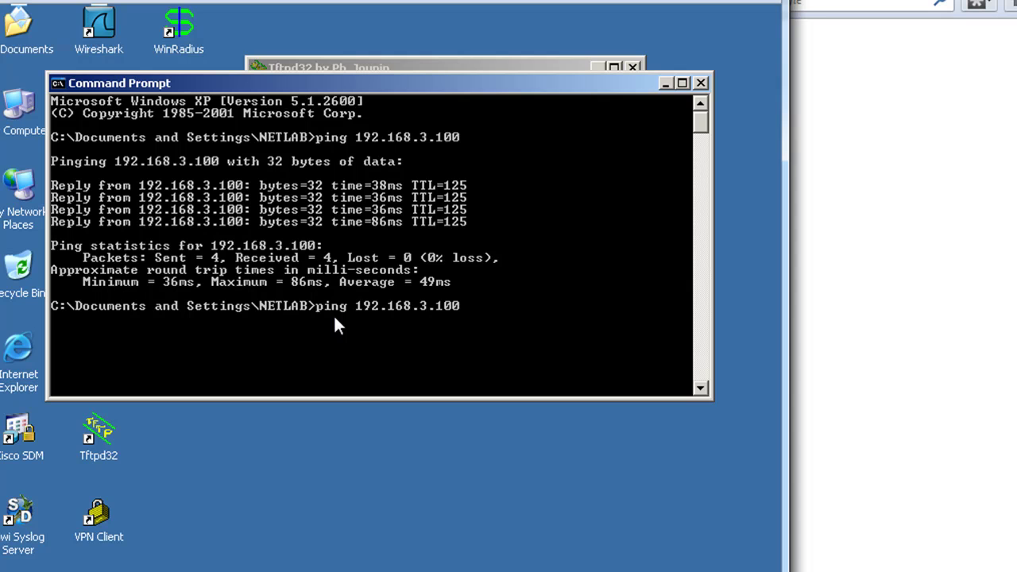
{"action": "key", "text": "Return"}
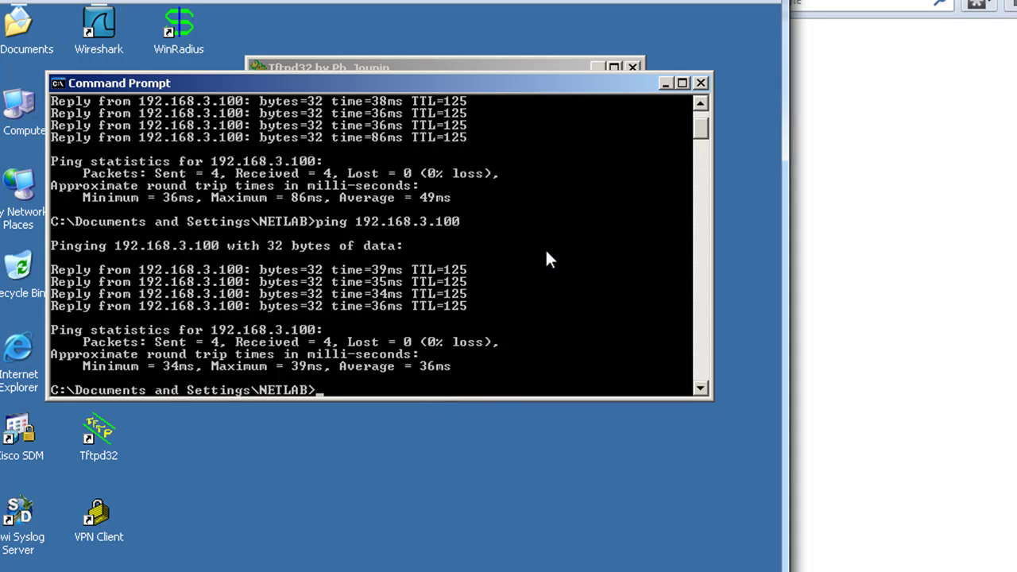
{"action": "left_click_drag", "start_coordinate": [625, 90], "coordinate": [626, 125]}
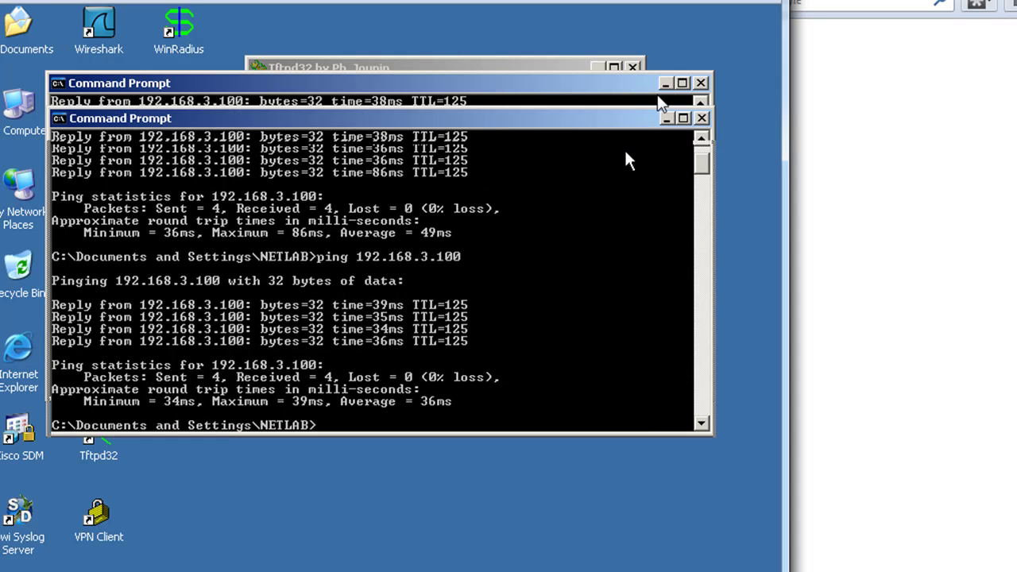
{"action": "left_click", "coordinate": [665, 118]}
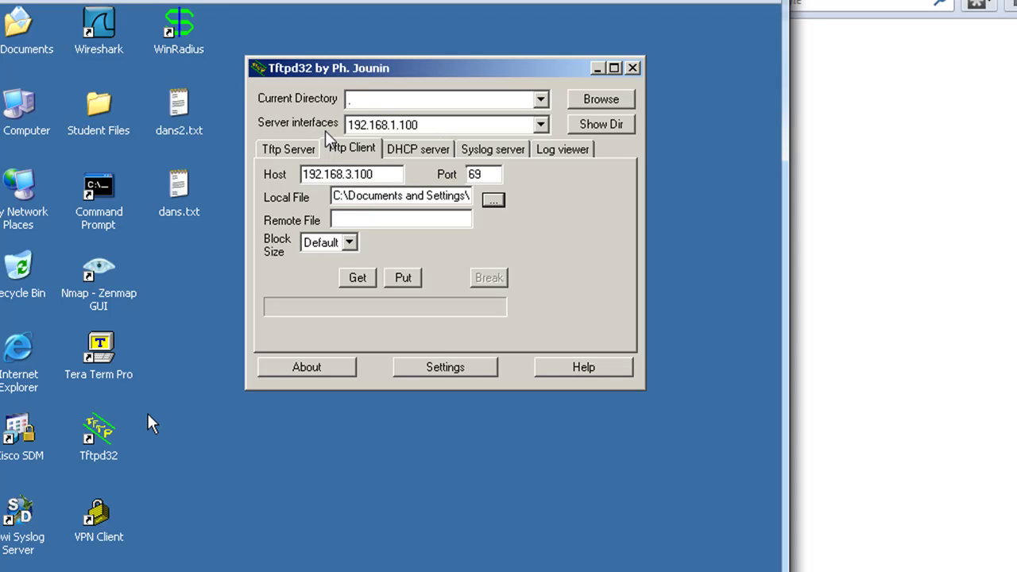
Review PC-A's Tftpd32 client settings, including the host 192.168.3.100, the local file and the remote file
{"action": "left_click", "coordinate": [282, 148]}
{"action": "left_click", "coordinate": [350, 150]}
{"action": "left_click", "coordinate": [336, 220]}
{"action": "left_click", "coordinate": [367, 174]}
{"action": "left_click", "coordinate": [493, 202]}
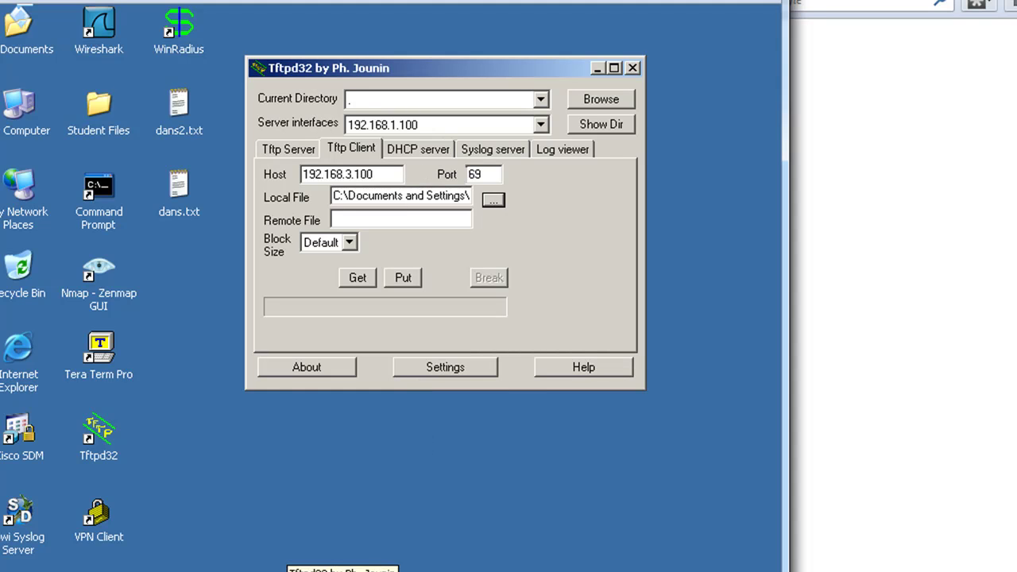
Switch to PC-C's remote desktop and check the directory of its Tftpd32 server
{"action": "mouse_move", "coordinate": [342, 571]}
{"action": "left_click", "coordinate": [328, 479]}
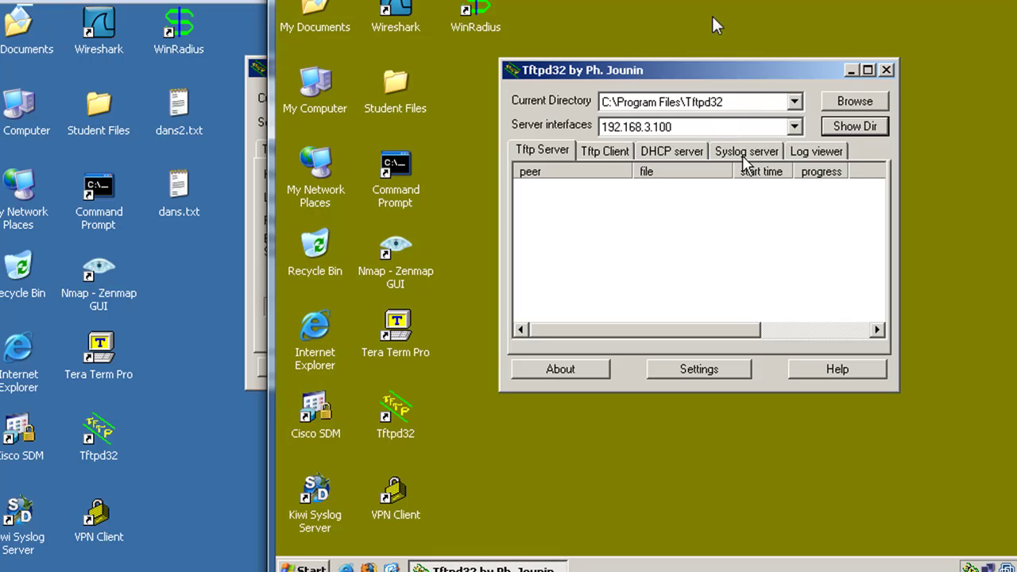
{"action": "left_click_drag", "start_coordinate": [709, 74], "coordinate": [761, 65]}
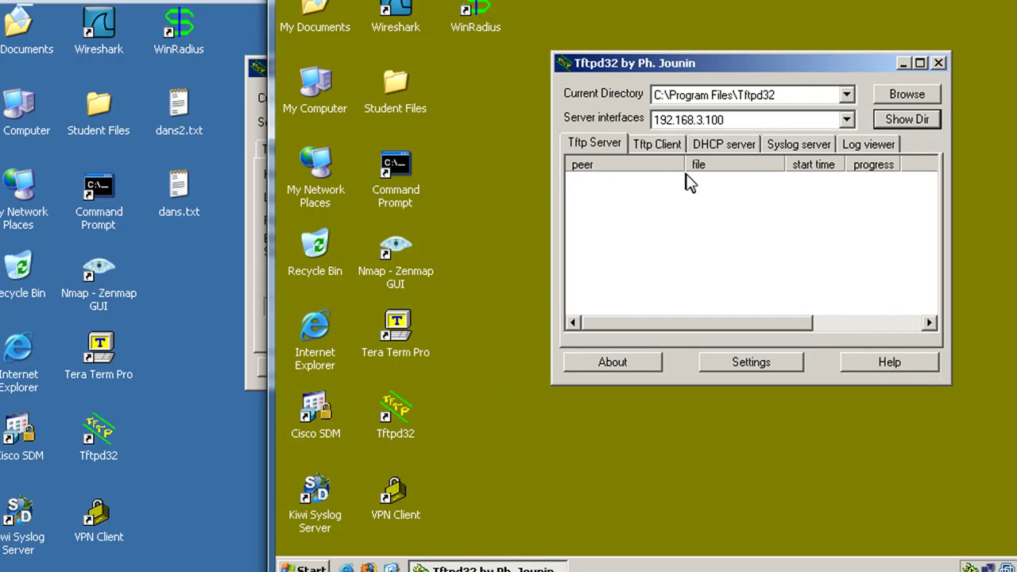
{"action": "left_click", "coordinate": [905, 116]}
Return to PC-A and upload the selected local file to the TFTP server at 192.168.3.100, dismissing the transfer report
{"action": "left_click", "coordinate": [247, 387]}
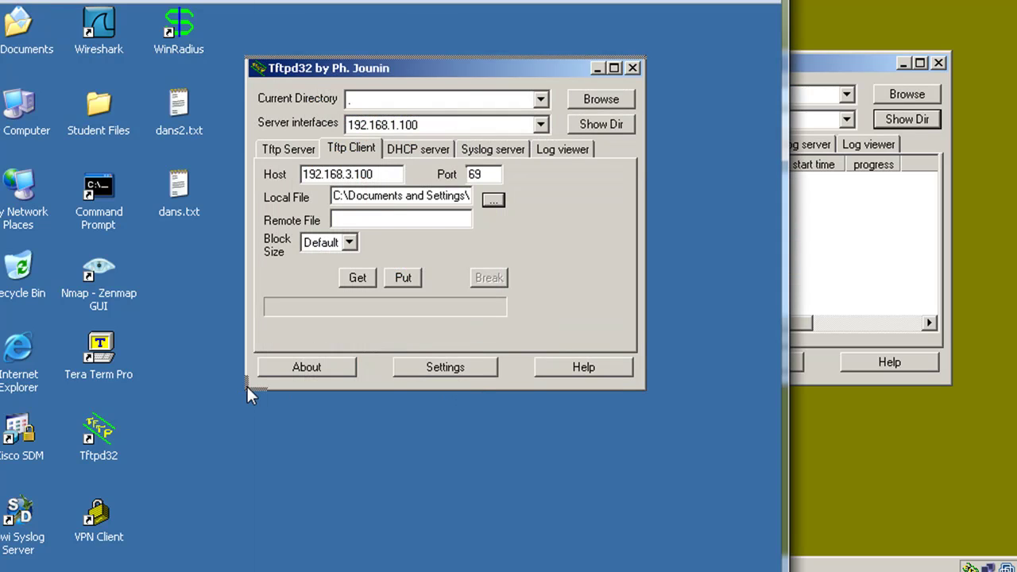
{"action": "left_click", "coordinate": [403, 278]}
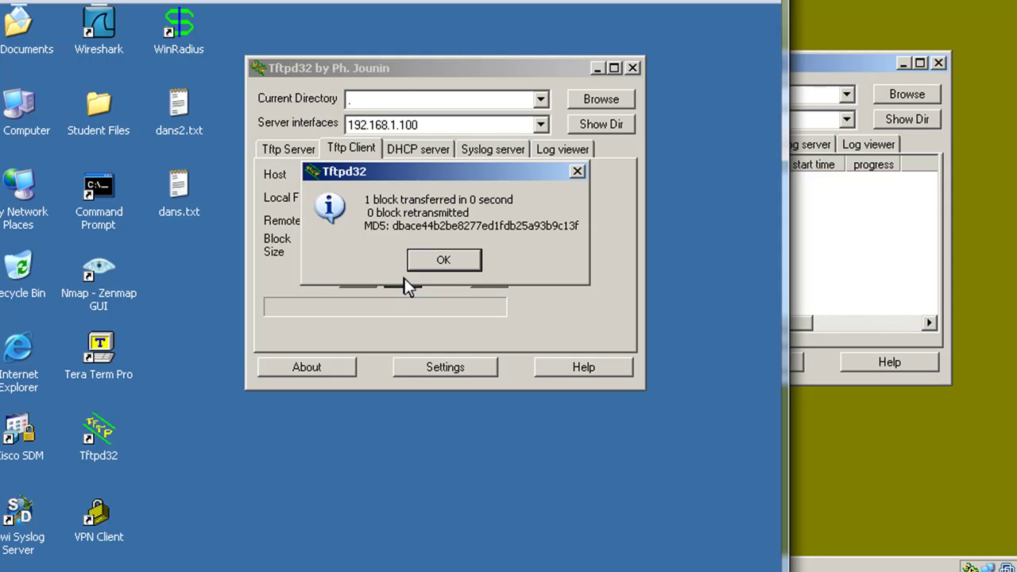
{"action": "left_click_drag", "start_coordinate": [469, 170], "coordinate": [447, 166]}
{"action": "left_click", "coordinate": [427, 266]}
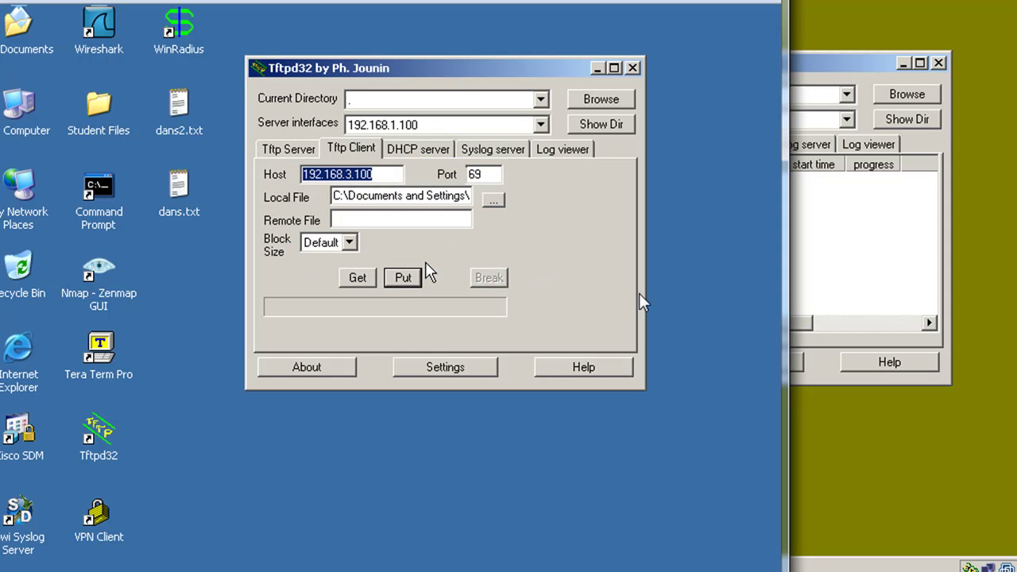
On PC-C, open dans.txt from the Tftpd32 server folder to check its content, then close the file and put the folder away
{"action": "left_click", "coordinate": [833, 201]}
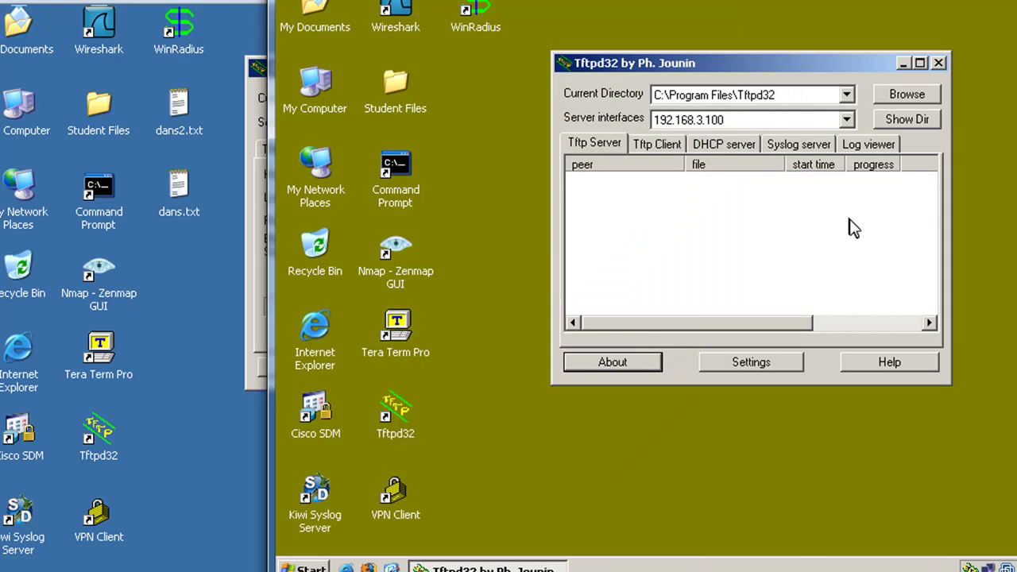
{"action": "left_click", "coordinate": [922, 125]}
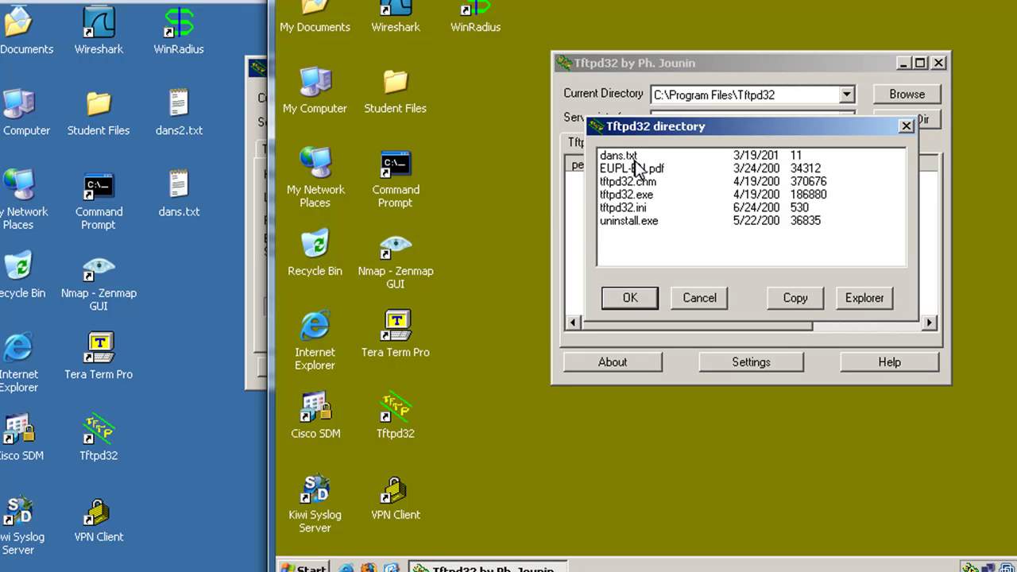
{"action": "left_click", "coordinate": [864, 299]}
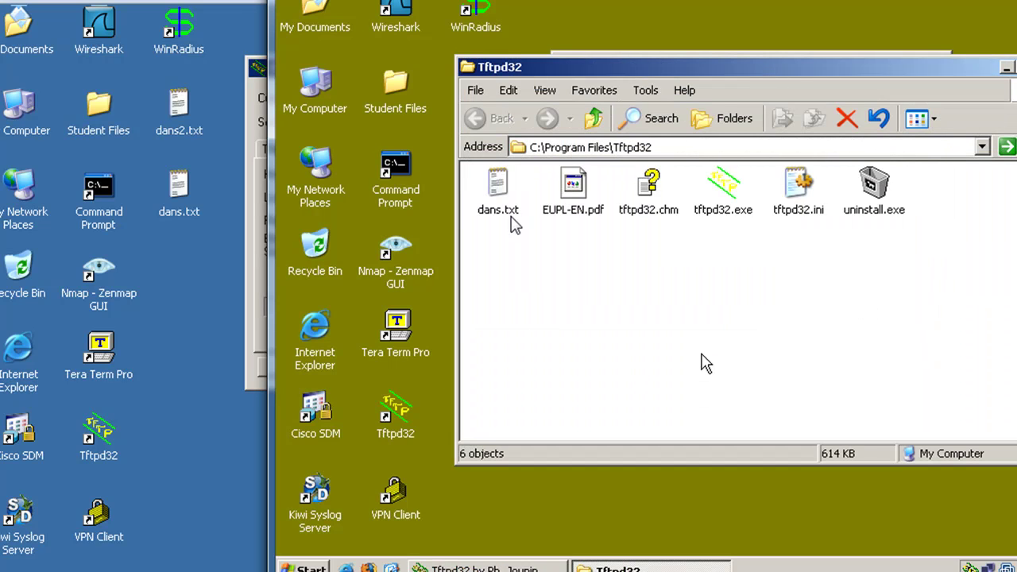
{"action": "left_click", "coordinate": [494, 184]}
{"action": "double_click", "coordinate": [494, 183]}
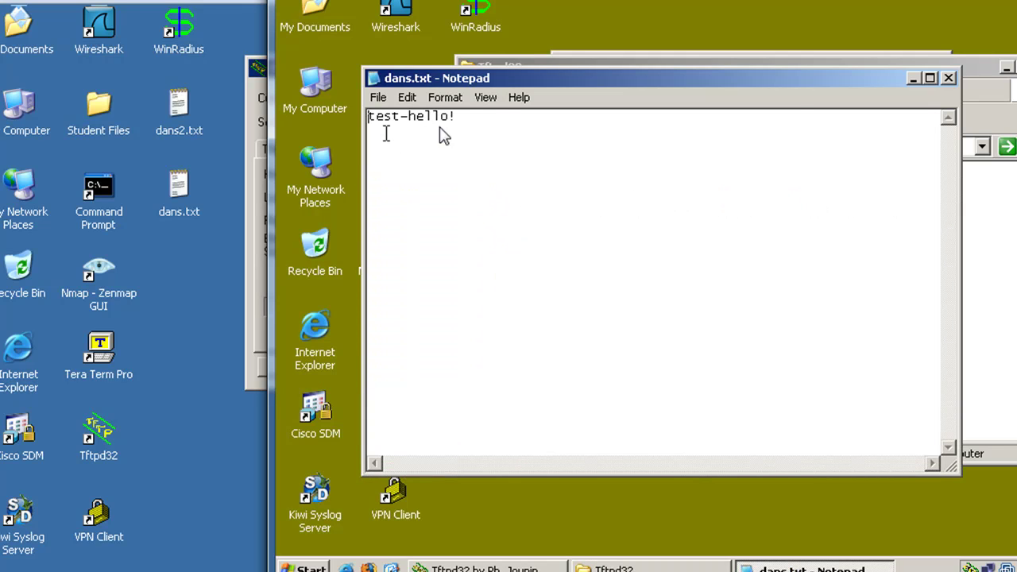
{"action": "left_click", "coordinate": [949, 79]}
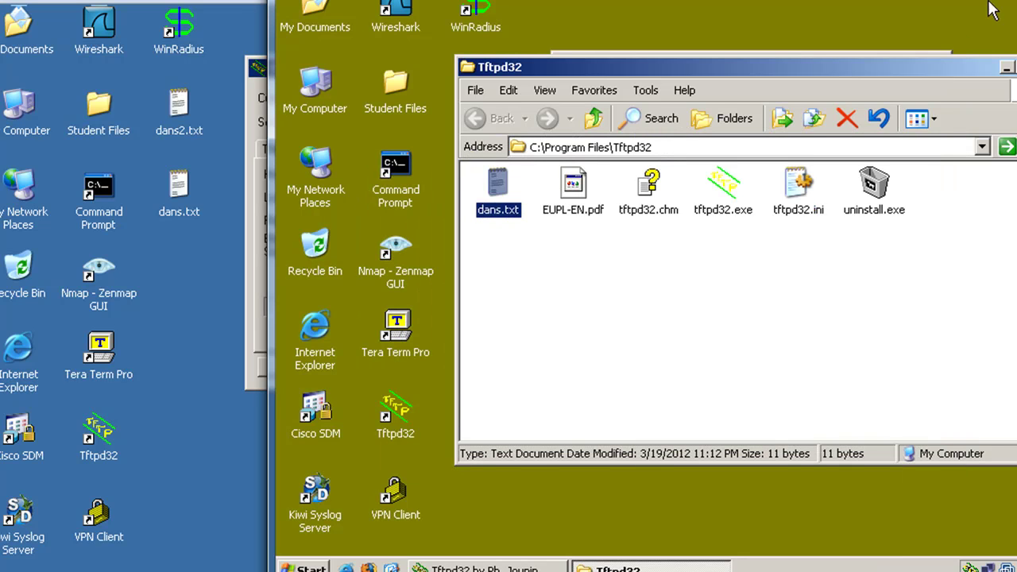
{"action": "left_click", "coordinate": [1007, 70]}
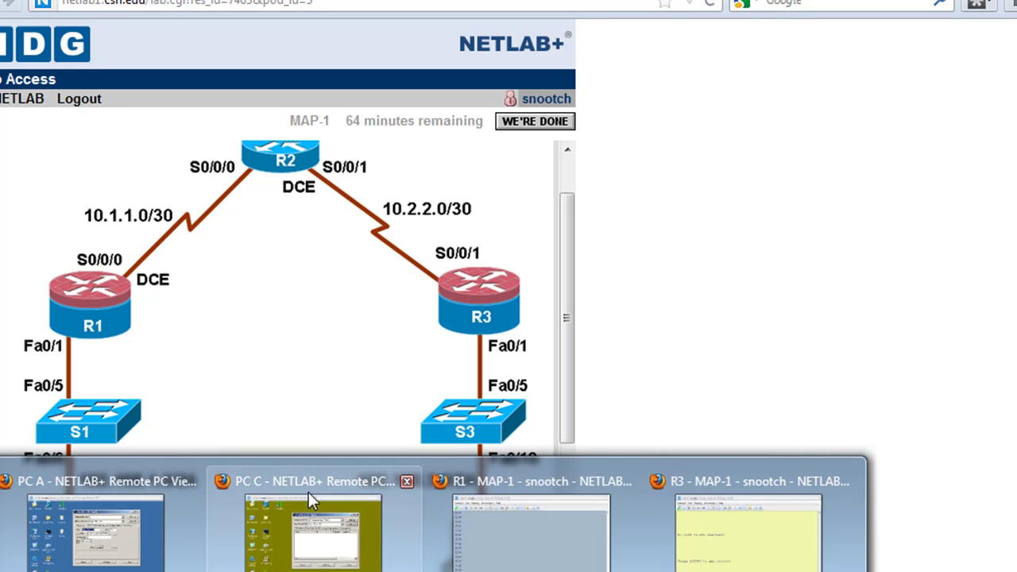
Bring up R1's console terminal and the Context Based Access Control diagram
{"action": "left_click", "coordinate": [521, 491]}
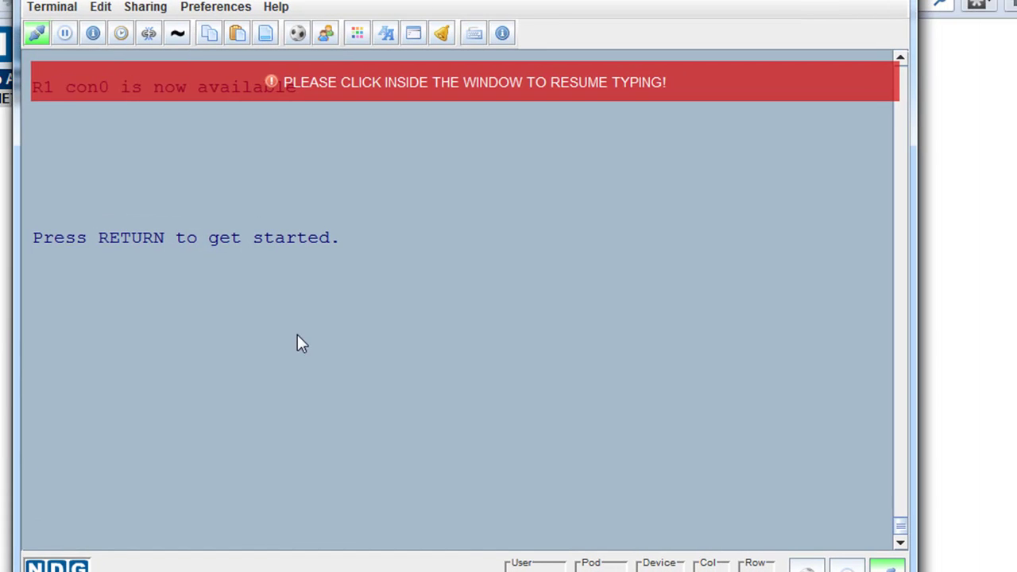
{"action": "left_click", "coordinate": [234, 410]}
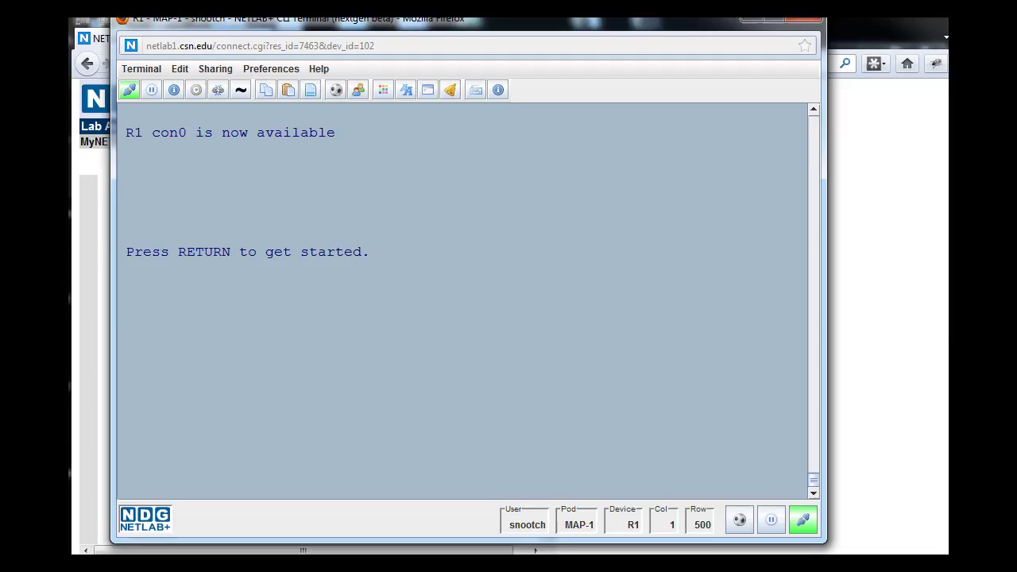
{"action": "left_click", "coordinate": [365, 517]}
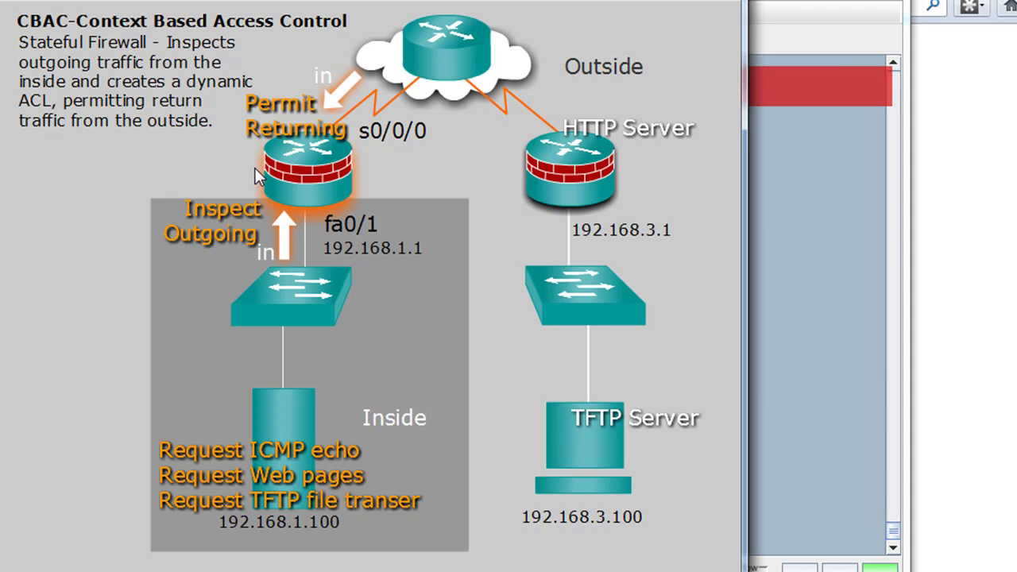
Bring up cbac-ios-cli-commands.txt in Notepad and position it beside R1 and PC-A in the lab topology
{"action": "mouse_move", "coordinate": [421, 504]}
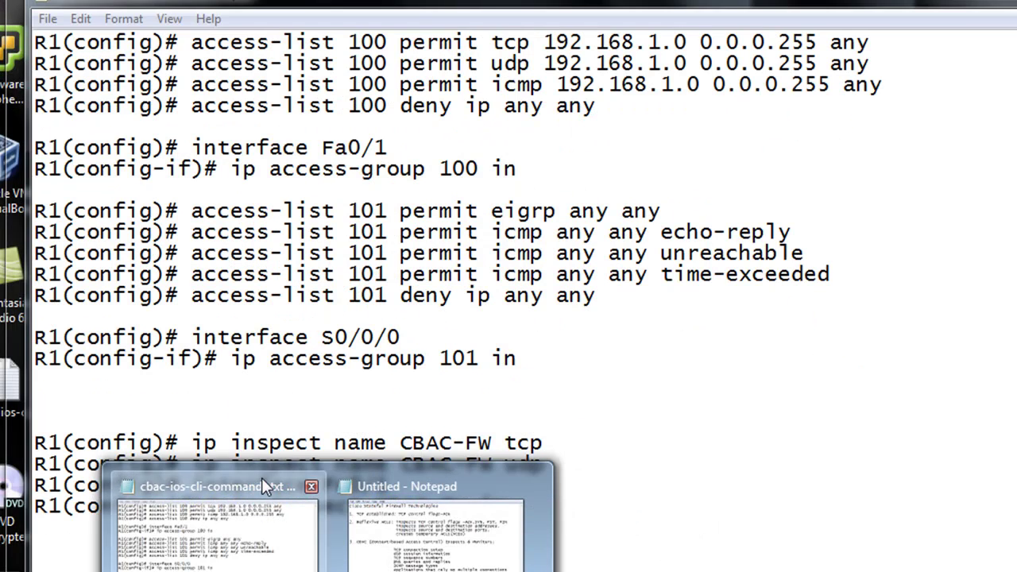
{"action": "left_click", "coordinate": [261, 479]}
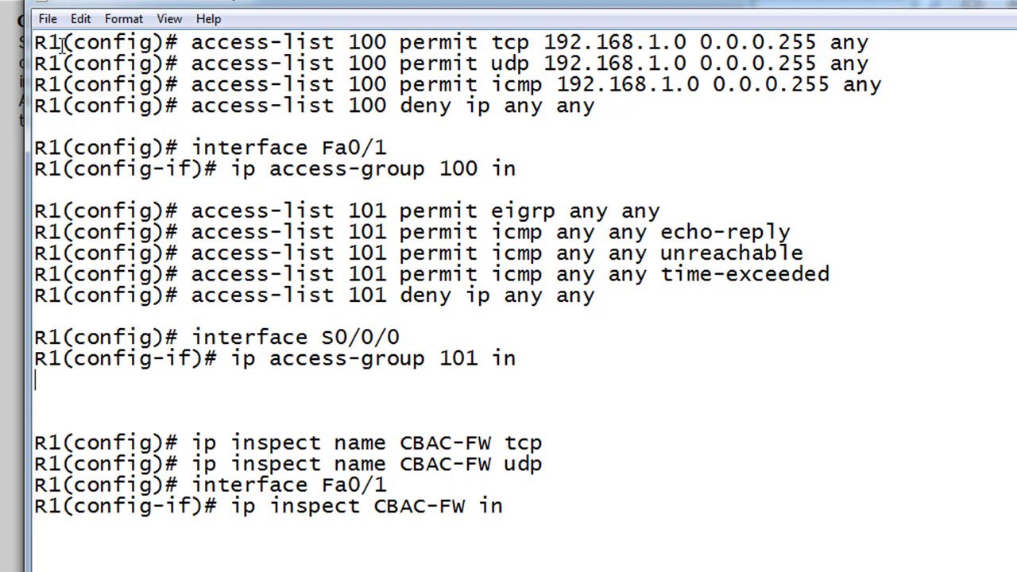
{"action": "left_click_drag", "start_coordinate": [299, 1], "coordinate": [387, 9]}
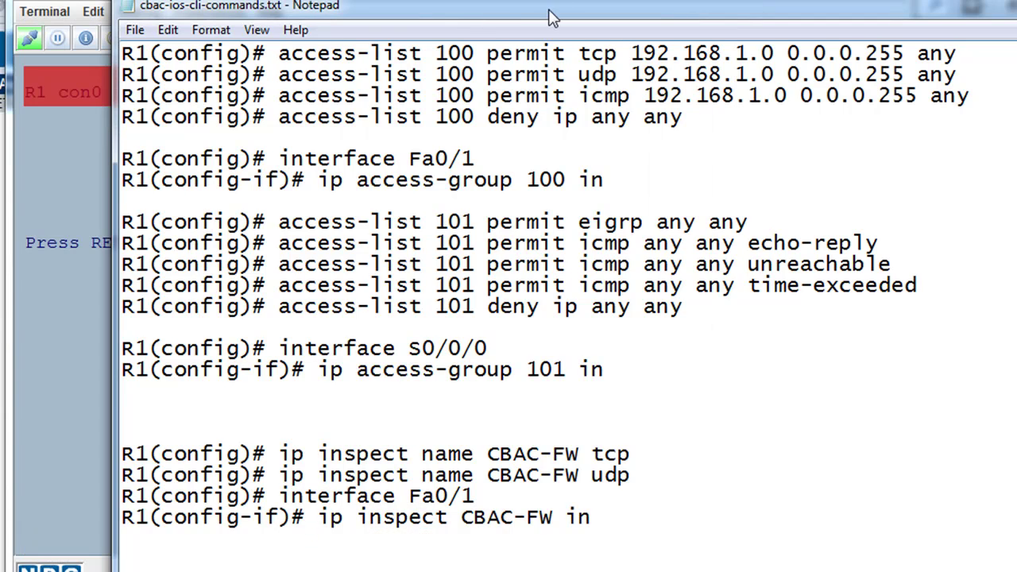
{"action": "left_click_drag", "start_coordinate": [549, 6], "coordinate": [569, 7]}
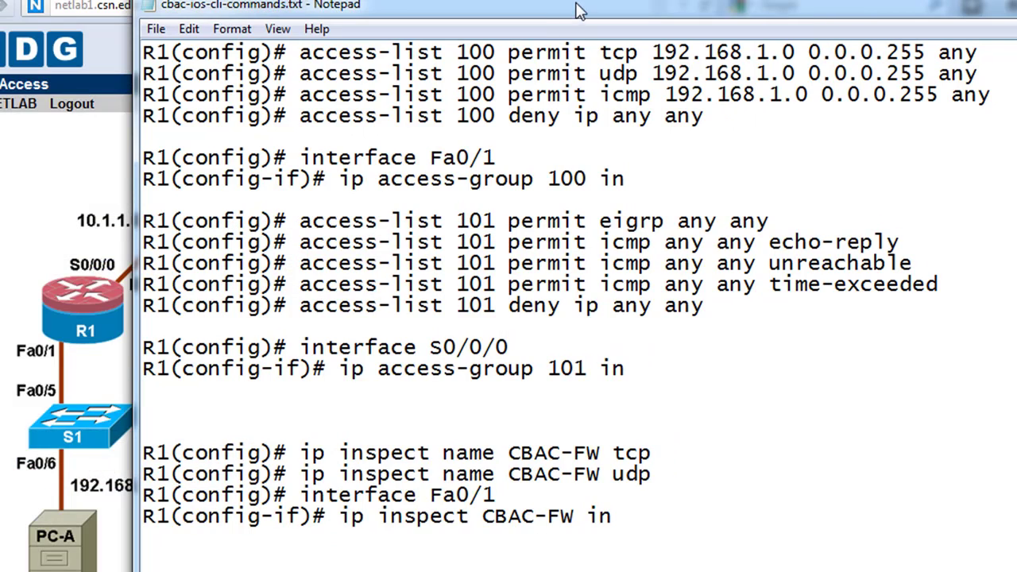
{"action": "mouse_move", "coordinate": [562, 8]}
{"action": "left_mouse_down"}
{"action": "mouse_move", "coordinate": [600, 3]}
{"action": "mouse_move", "coordinate": [566, 0]}
{"action": "left_mouse_up"}
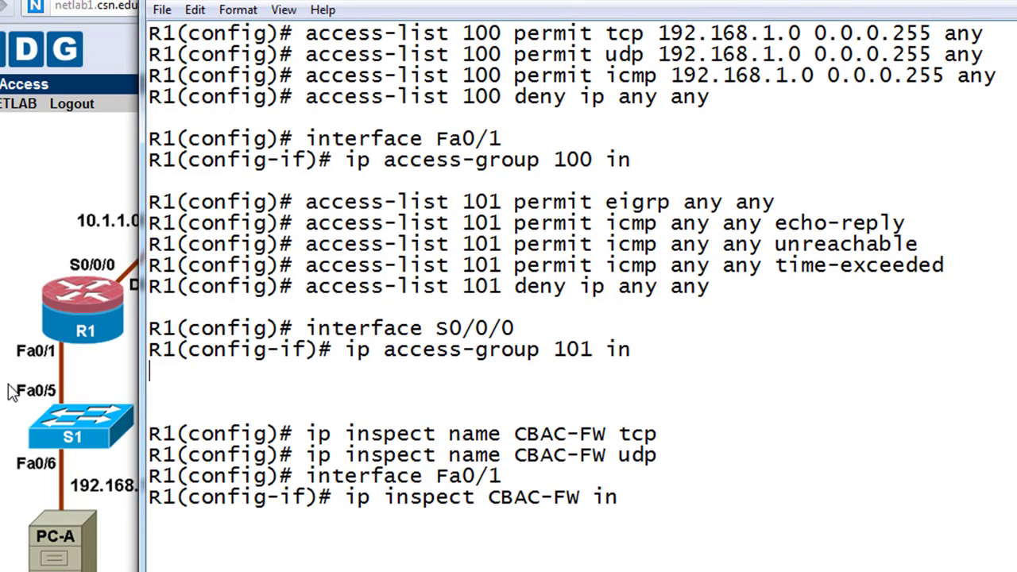
{"action": "left_click", "coordinate": [46, 505]}
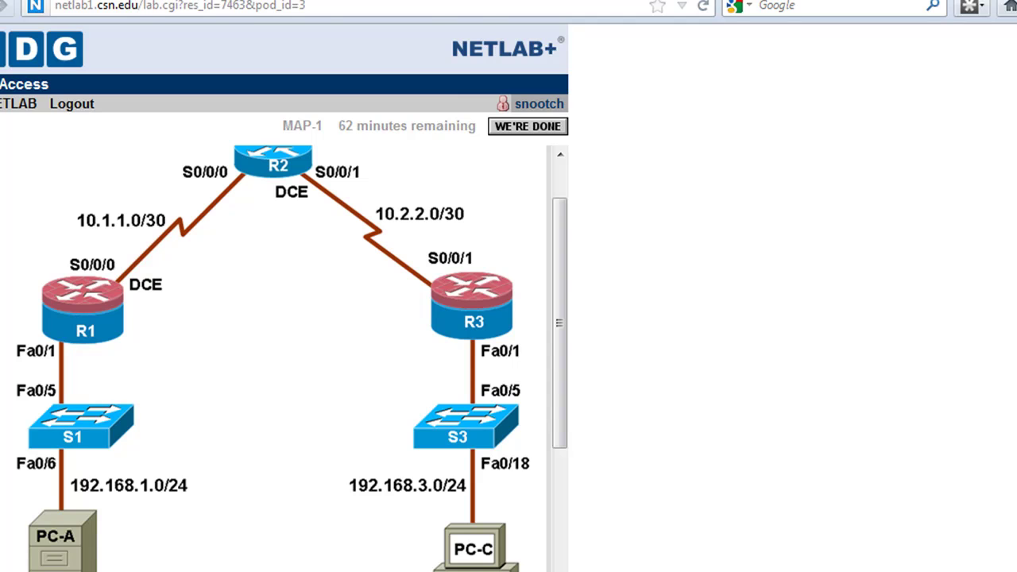
{"action": "left_click", "coordinate": [249, 480]}
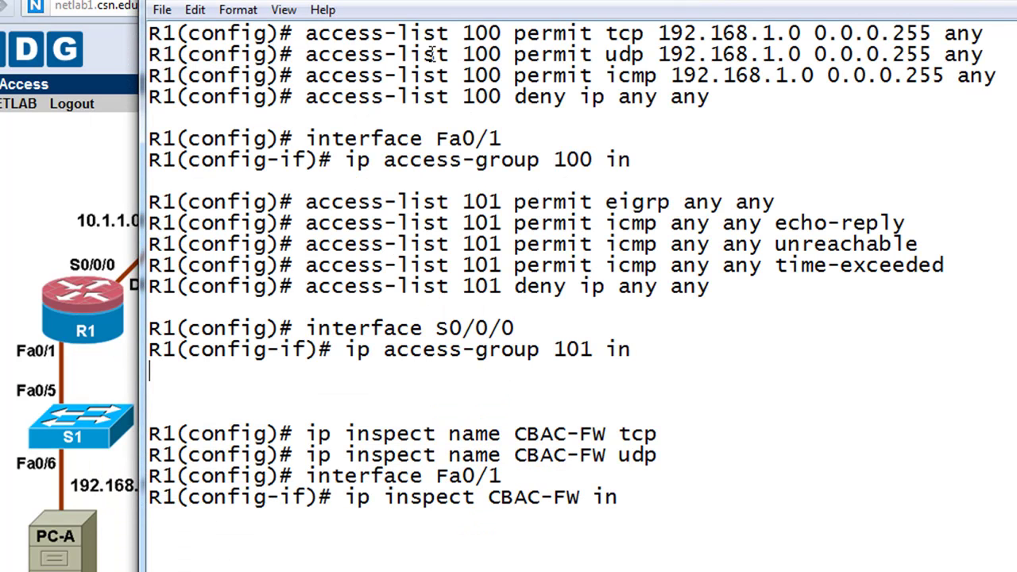
Highlight the access list 100 permit entries to examine their number, tcp/udp/icmp protocols, 192.168.1.0 0.0.0.255 source and any destination
{"action": "left_click_drag", "start_coordinate": [462, 33], "coordinate": [504, 34]}
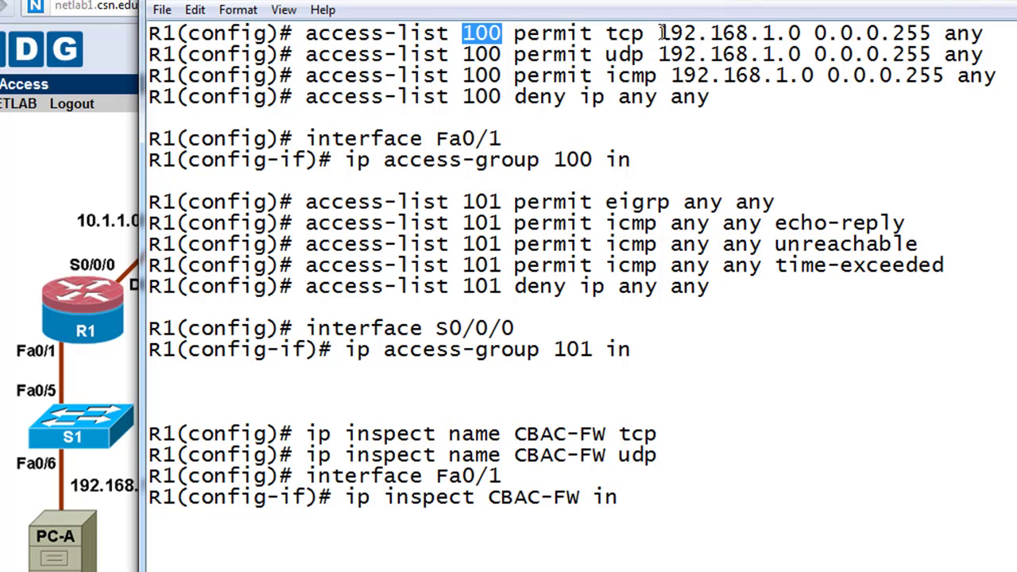
{"action": "left_click_drag", "start_coordinate": [660, 33], "coordinate": [934, 36]}
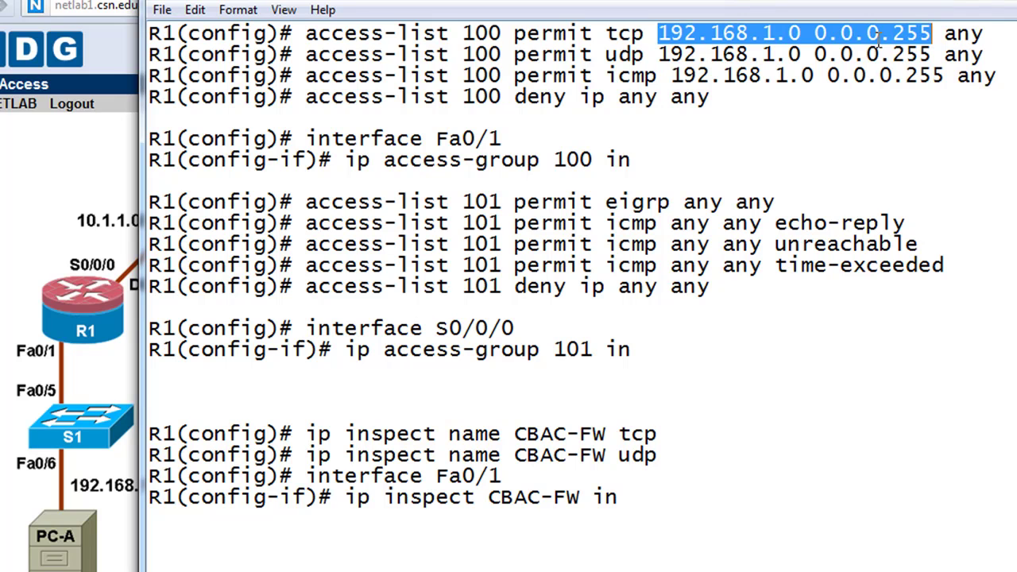
{"action": "left_click", "coordinate": [662, 31]}
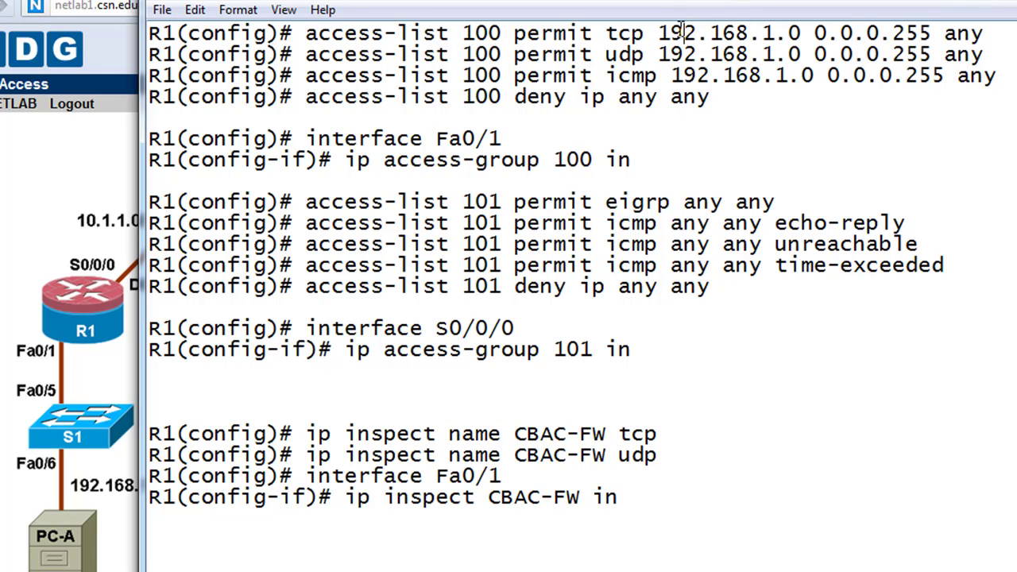
{"action": "left_click_drag", "start_coordinate": [662, 32], "coordinate": [993, 34]}
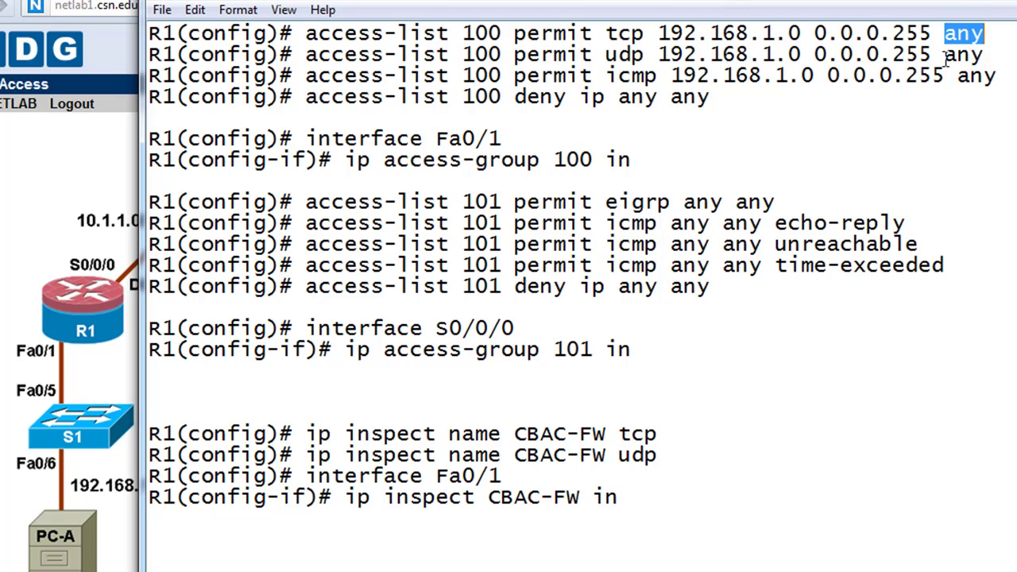
{"action": "left_click_drag", "start_coordinate": [944, 55], "coordinate": [990, 56]}
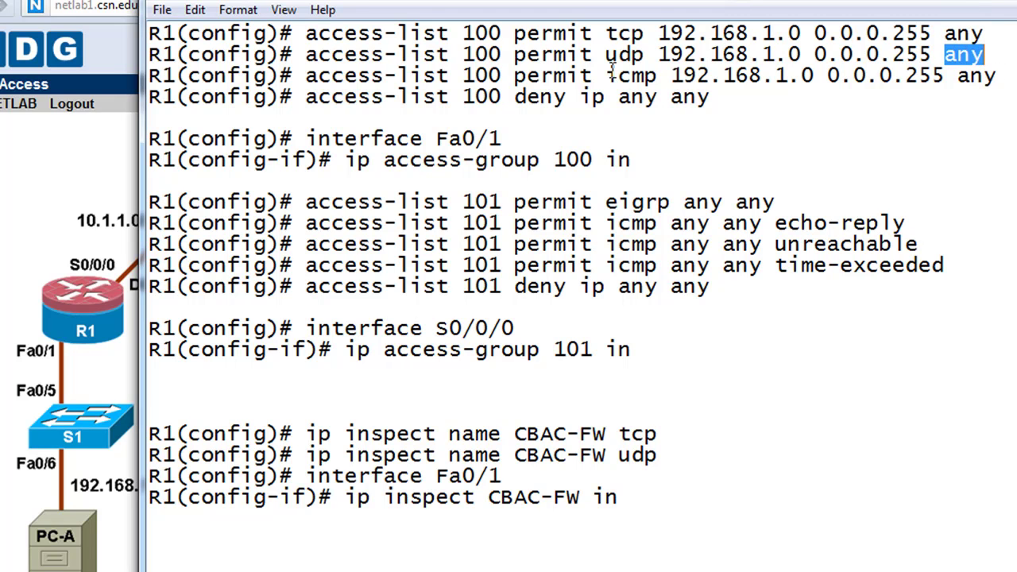
{"action": "left_click_drag", "start_coordinate": [607, 76], "coordinate": [659, 76]}
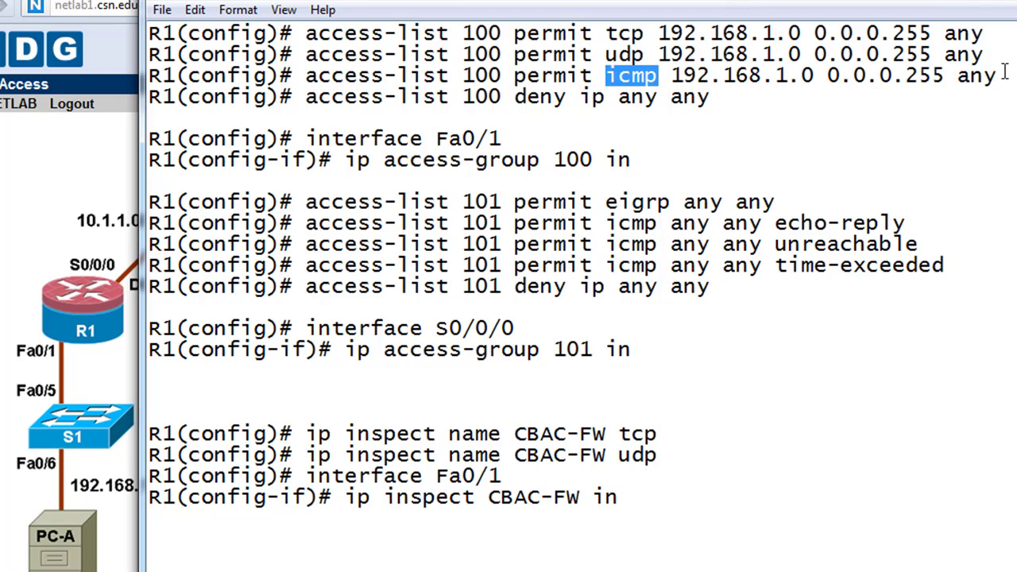
{"action": "left_click", "coordinate": [947, 138]}
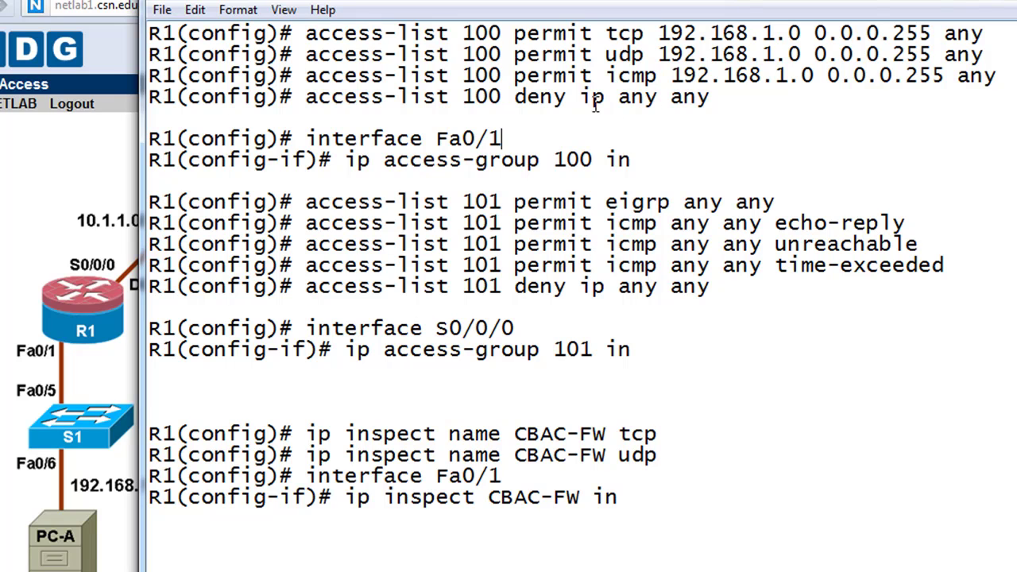
Examine access list 100's deny ip any any entry against its permits, and its inbound access-group on Fa0/1
{"action": "left_click_drag", "start_coordinate": [623, 99], "coordinate": [719, 99]}
{"action": "left_click", "coordinate": [744, 133]}
{"action": "double_click", "coordinate": [642, 54]}
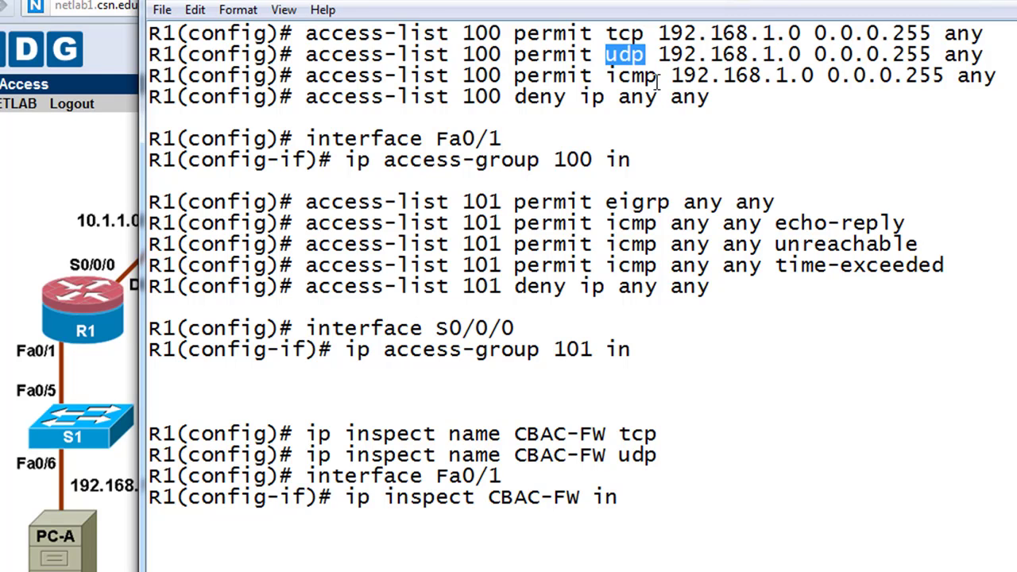
{"action": "left_click_drag", "start_coordinate": [660, 76], "coordinate": [593, 76]}
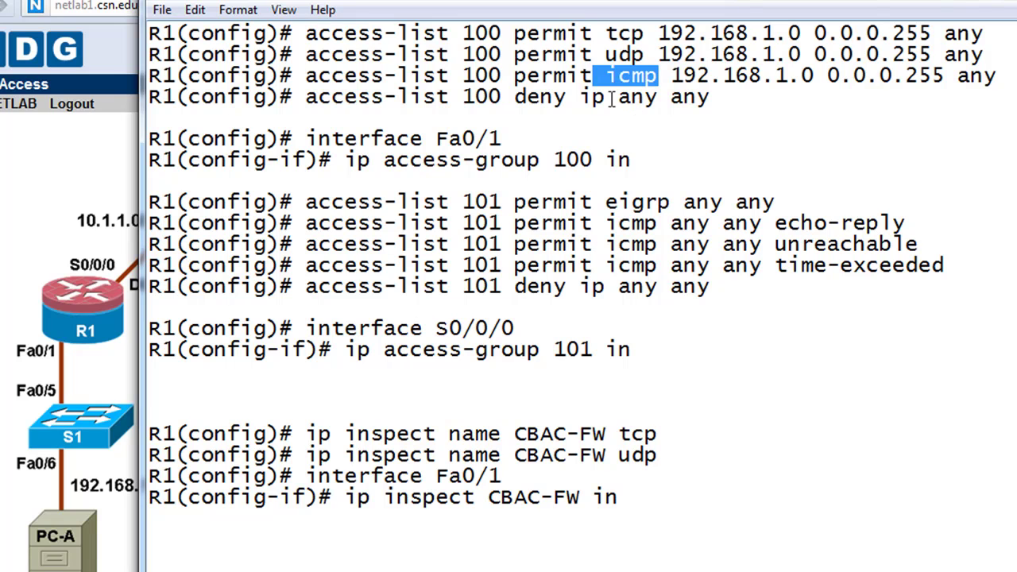
{"action": "left_click", "coordinate": [580, 97]}
{"action": "left_click_drag", "start_coordinate": [580, 97], "coordinate": [711, 96]}
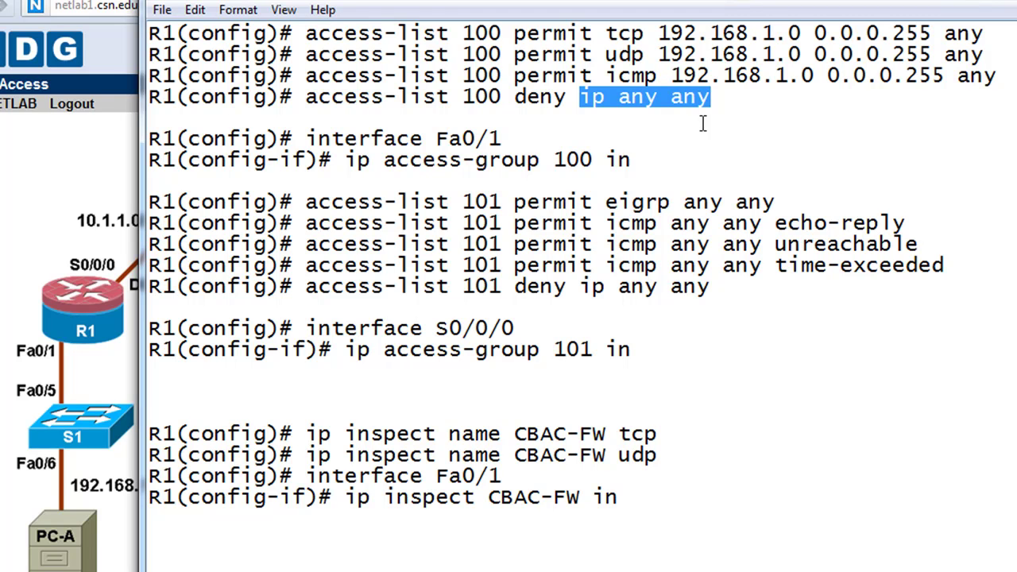
{"action": "left_click", "coordinate": [703, 124]}
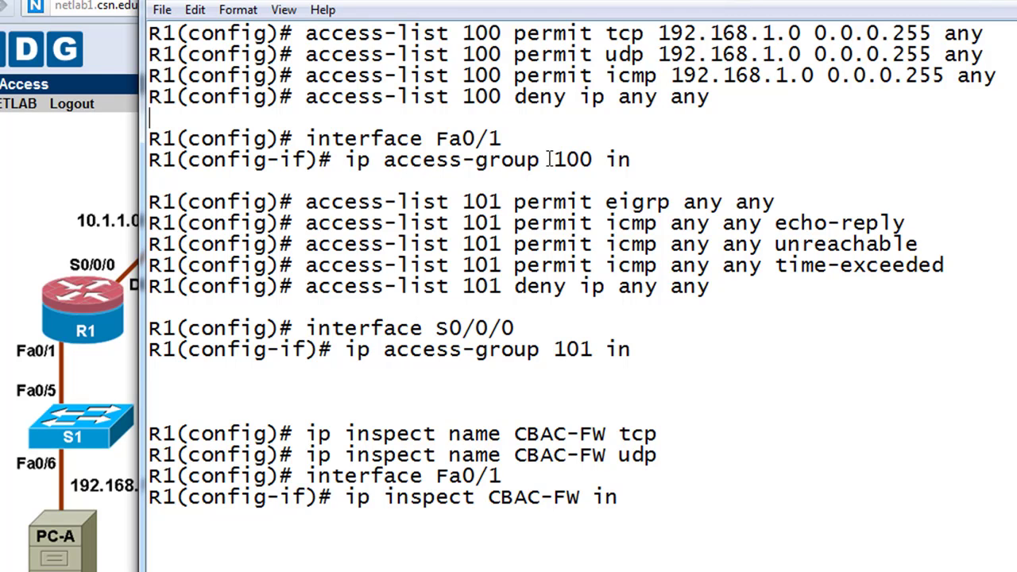
{"action": "left_click_drag", "start_coordinate": [555, 159], "coordinate": [595, 160]}
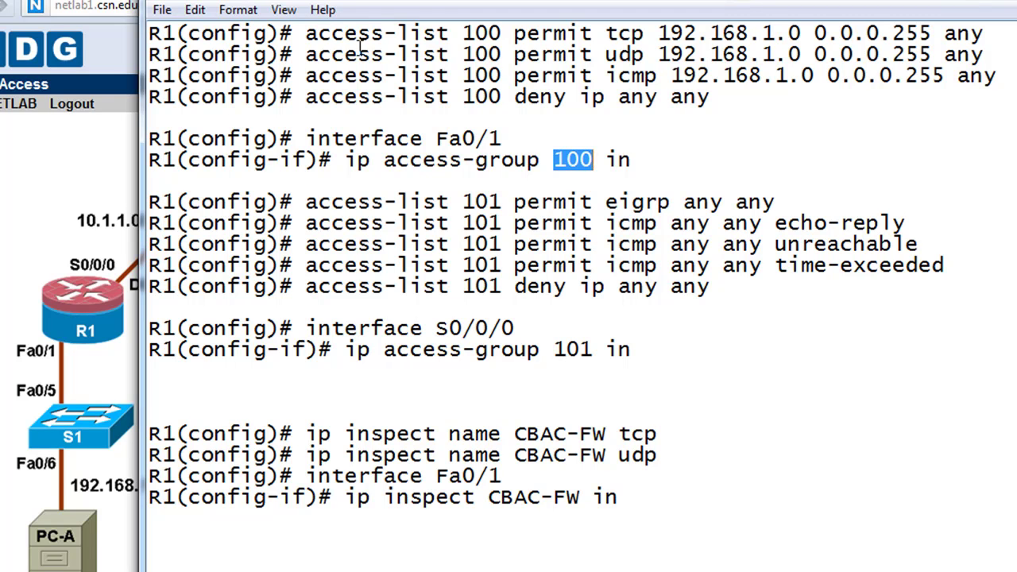
{"action": "left_click_drag", "start_coordinate": [606, 159], "coordinate": [640, 160]}
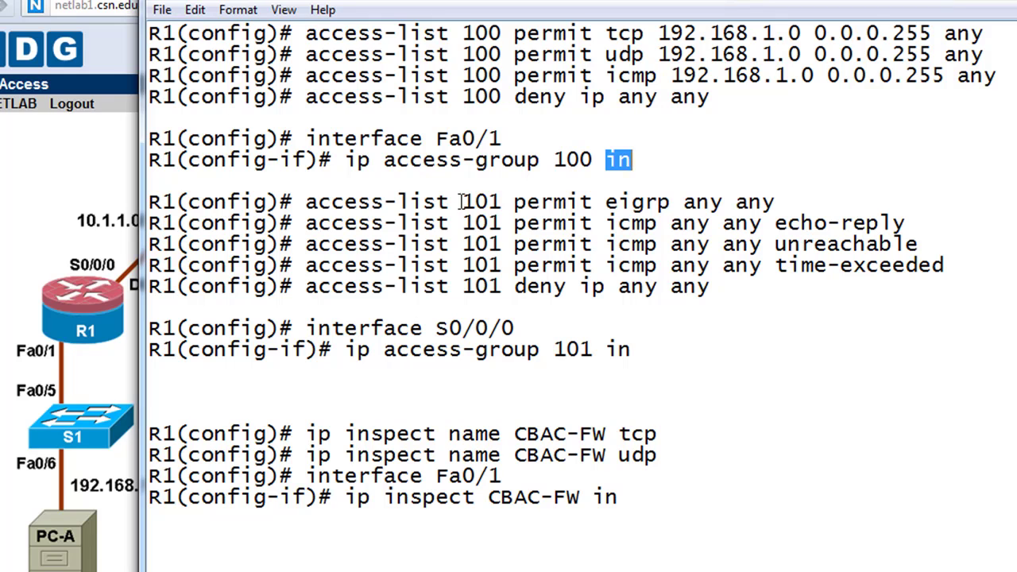
Highlight the access list 101 permit entries to examine eigrp and the icmp echo-reply, unreachable and time-exceeded options
{"action": "left_click_drag", "start_coordinate": [464, 201], "coordinate": [502, 202]}
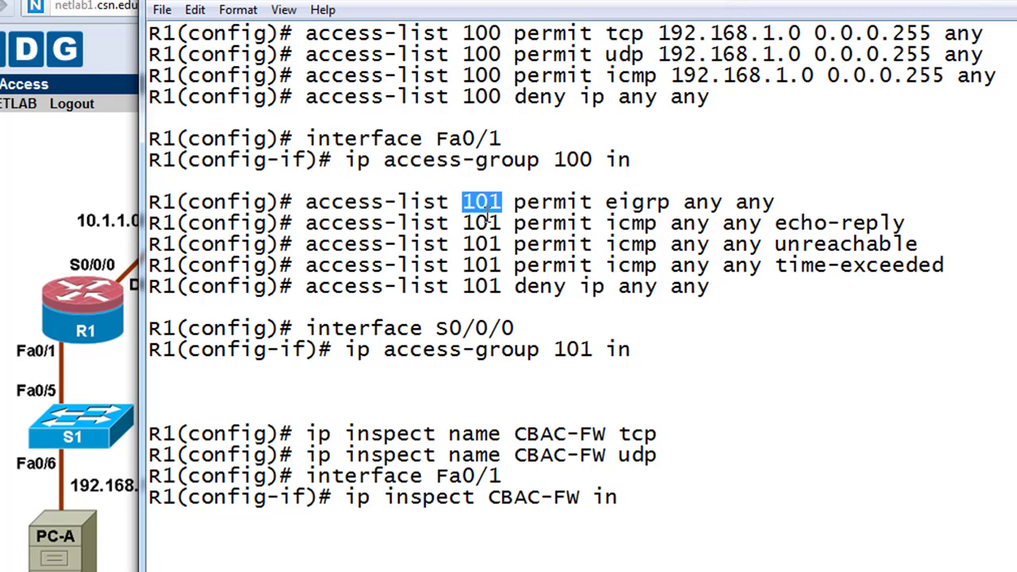
{"action": "left_click", "coordinate": [566, 244]}
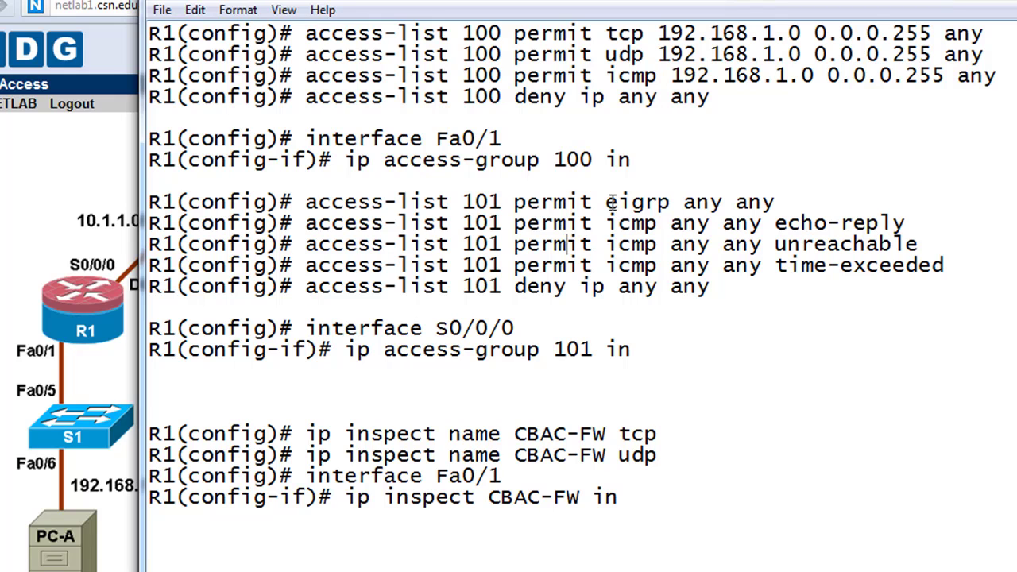
{"action": "left_click_drag", "start_coordinate": [606, 202], "coordinate": [777, 204]}
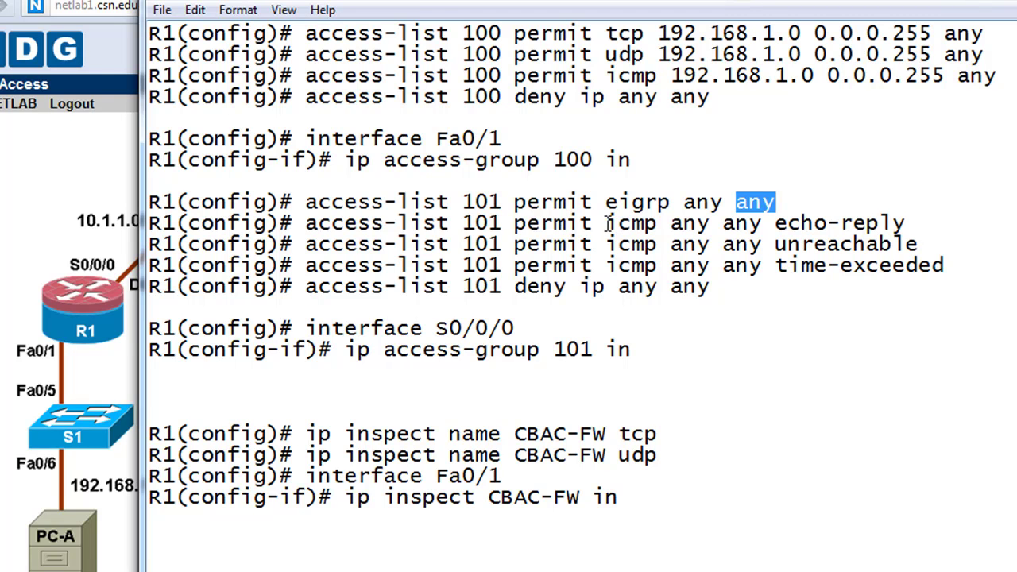
{"action": "left_click_drag", "start_coordinate": [672, 224], "coordinate": [910, 226]}
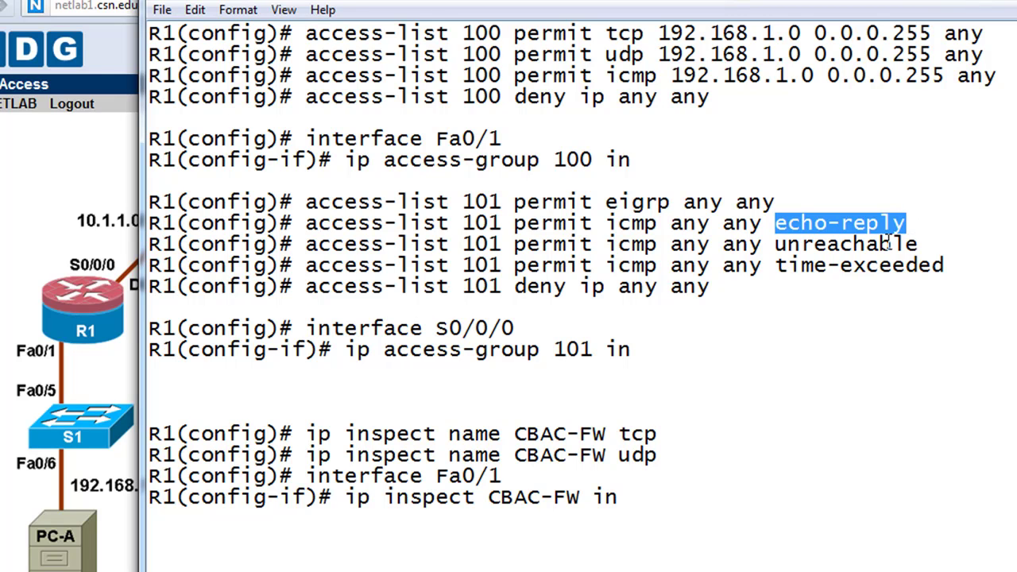
{"action": "left_click_drag", "start_coordinate": [772, 243], "coordinate": [948, 236]}
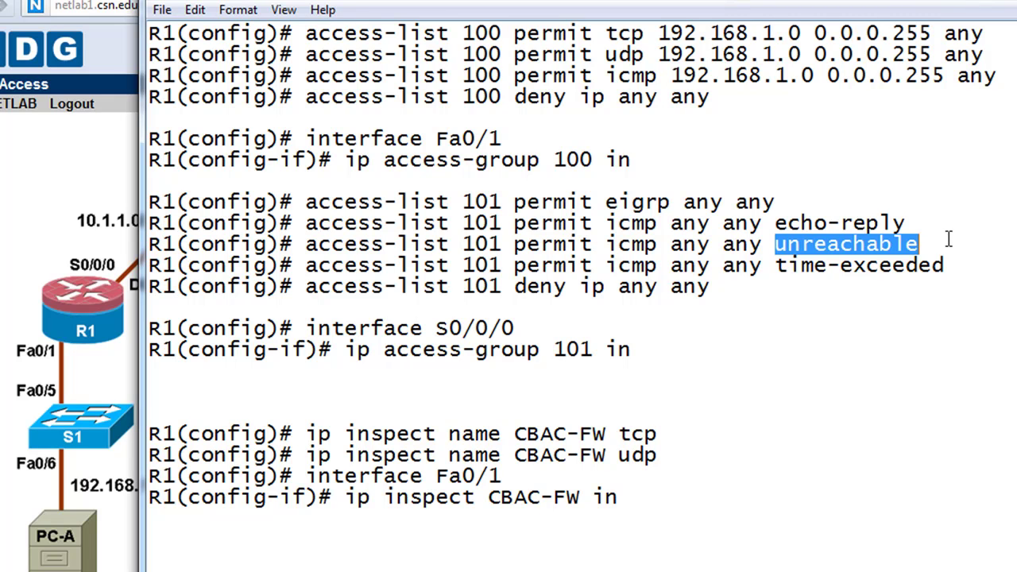
{"action": "left_click", "coordinate": [884, 313]}
{"action": "left_click_drag", "start_coordinate": [773, 267], "coordinate": [960, 270]}
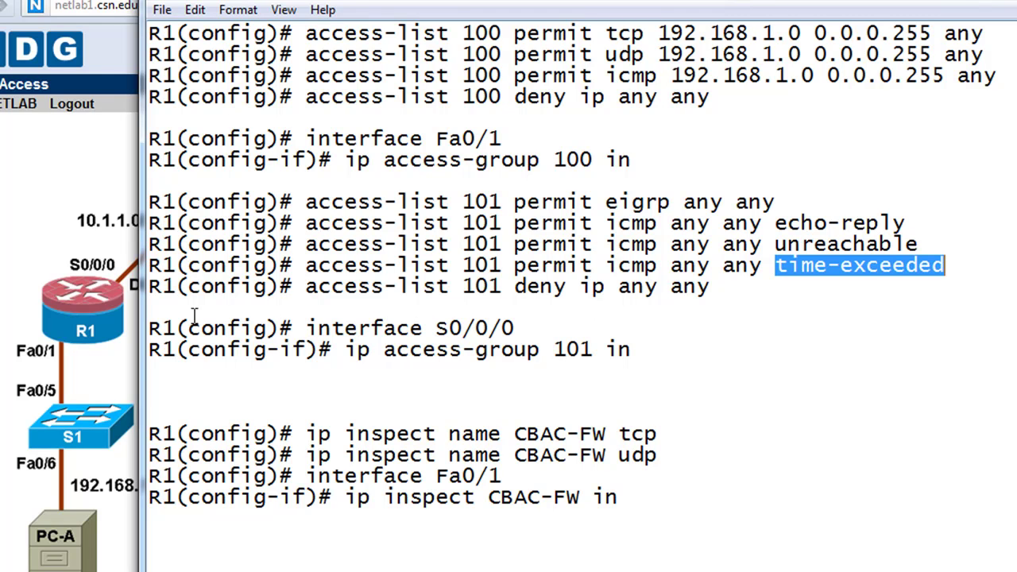
Highlight the closing deny ip any any entry of access list 101 to examine what it blocks
{"action": "left_click", "coordinate": [726, 284]}
{"action": "left_click_drag", "start_coordinate": [513, 284], "coordinate": [724, 291]}
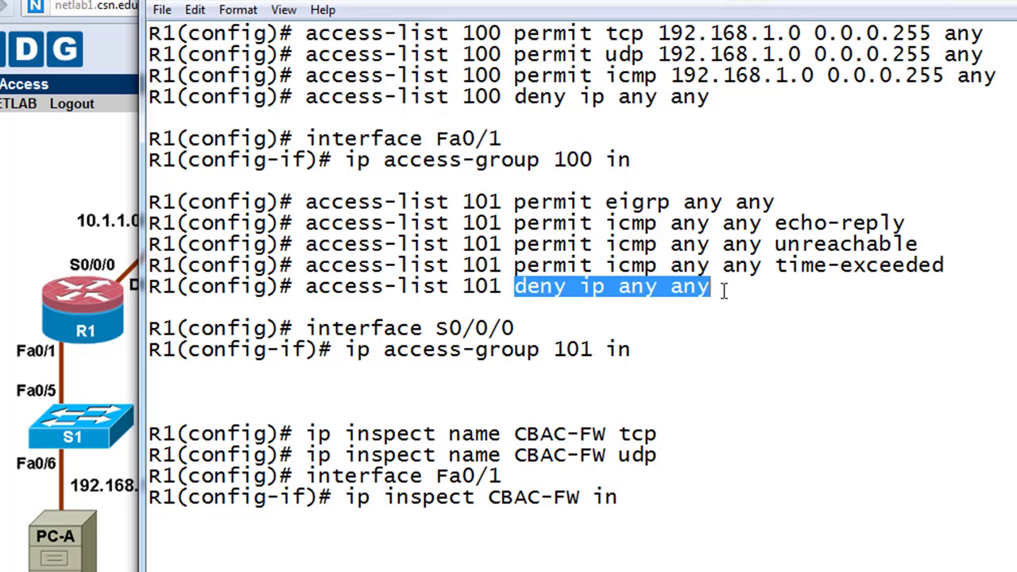
{"action": "left_click", "coordinate": [693, 288]}
{"action": "left_click_drag", "start_coordinate": [710, 288], "coordinate": [570, 296]}
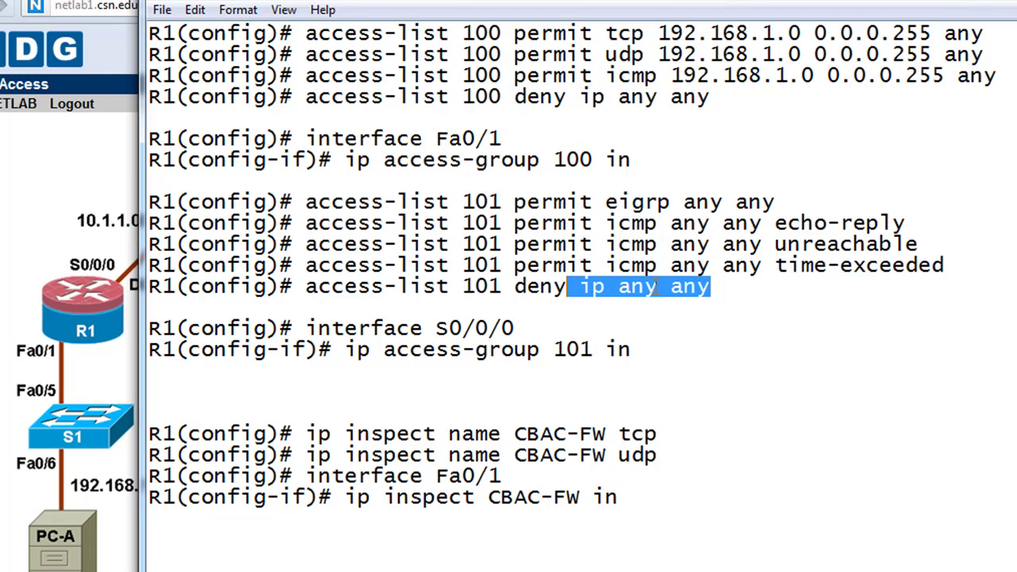
{"action": "left_click", "coordinate": [739, 262]}
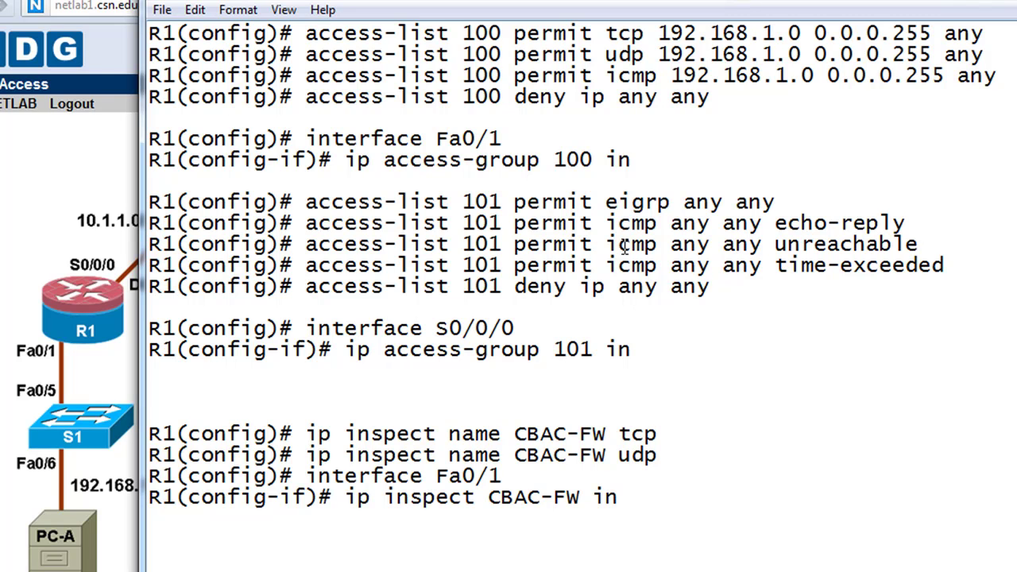
Review the CBAC-FW inspect block, and highlight interface S0/0/0 and the complete set of access list commands
{"action": "left_click_drag", "start_coordinate": [316, 434], "coordinate": [565, 496]}
{"action": "left_click", "coordinate": [800, 416]}
{"action": "left_click_drag", "start_coordinate": [436, 328], "coordinate": [549, 326]}
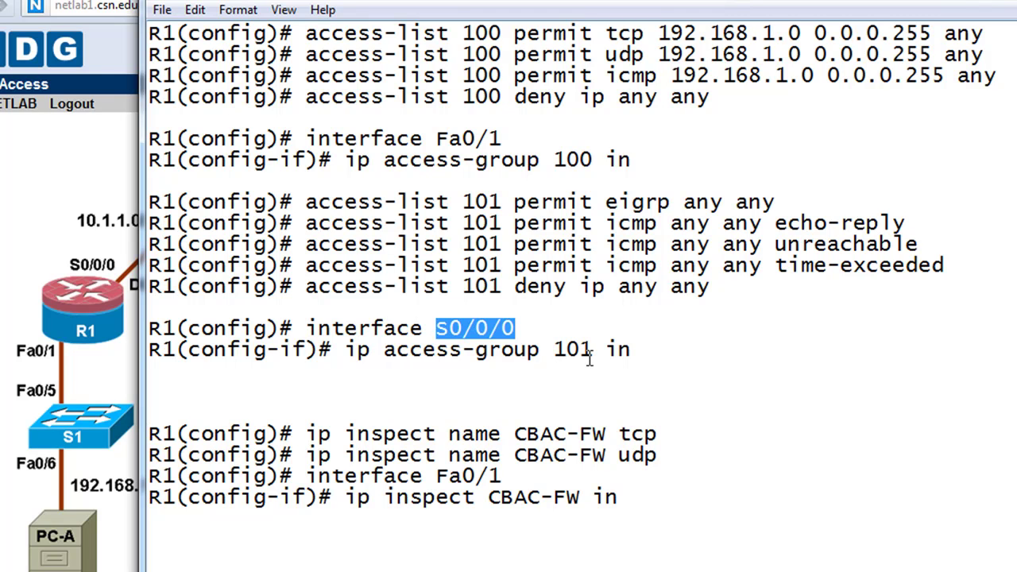
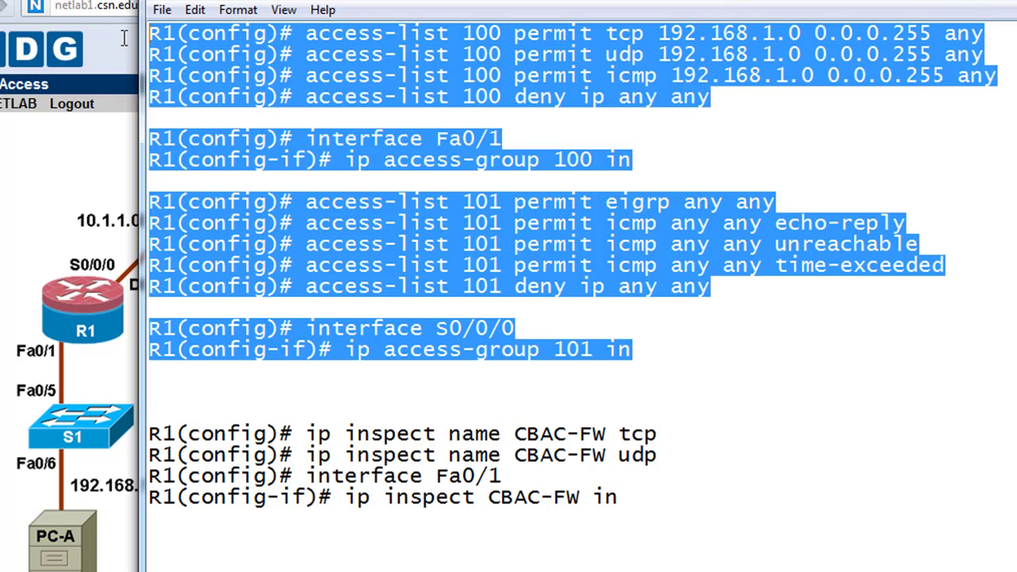
{"action": "left_click", "coordinate": [664, 330]}
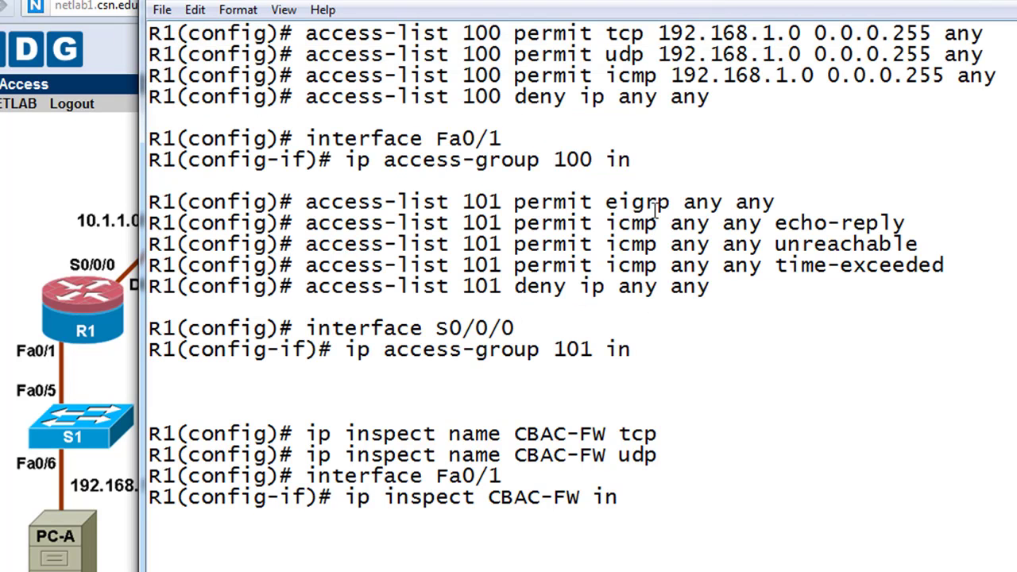
Relate access list 100's tcp permit to the full lab topology, moving the notes aside and back, and compare it with access list 101's permits
{"action": "left_click_drag", "start_coordinate": [606, 33], "coordinate": [1003, 35]}
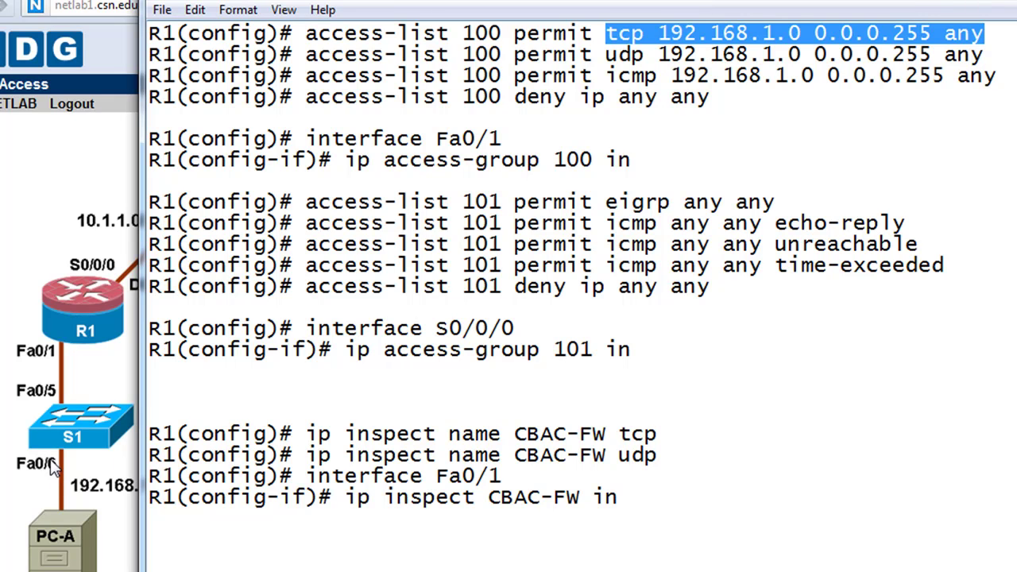
{"action": "left_click_drag", "start_coordinate": [436, 0], "coordinate": [875, 6]}
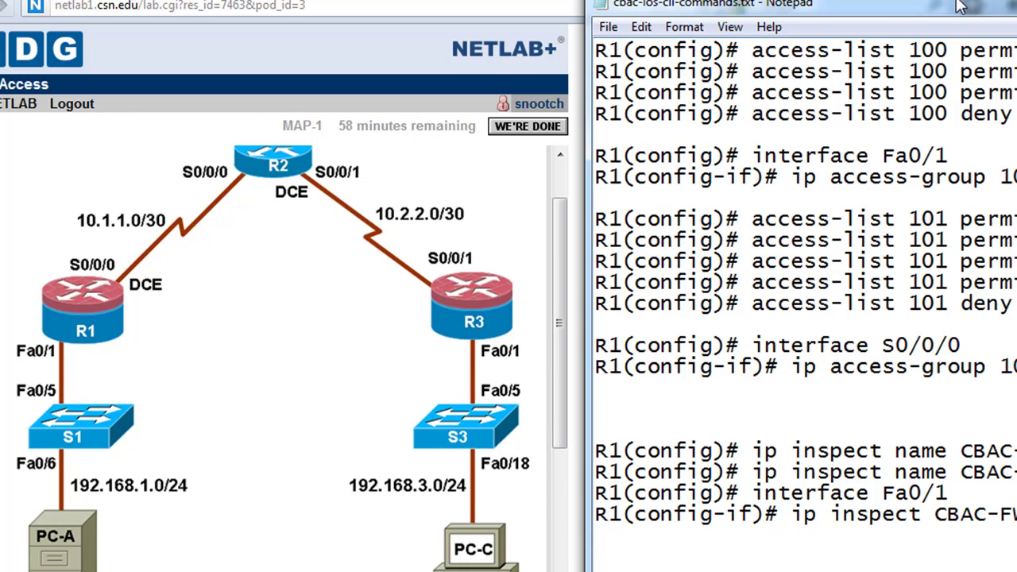
{"action": "left_click_drag", "start_coordinate": [950, 7], "coordinate": [523, 45]}
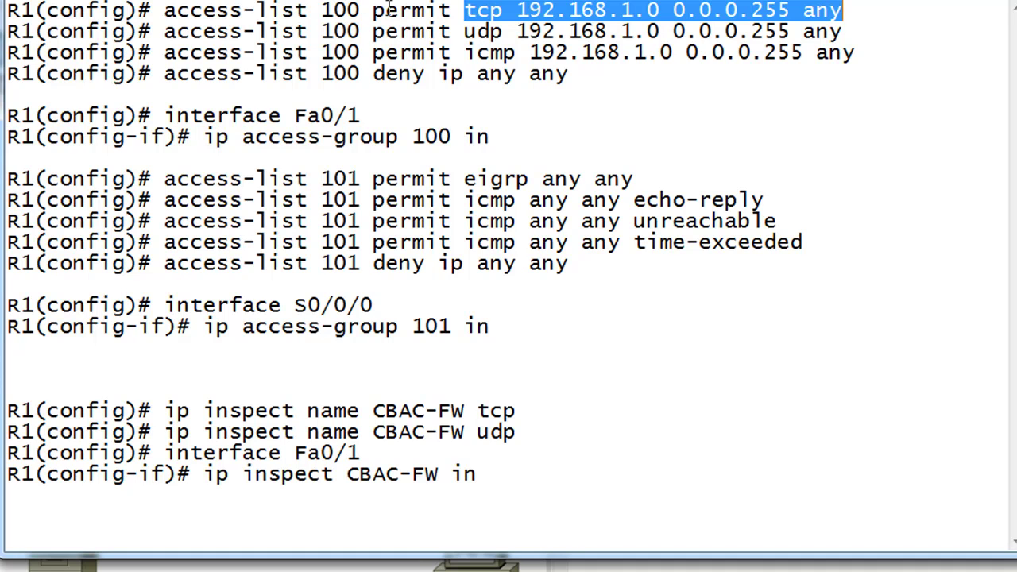
{"action": "left_click_drag", "start_coordinate": [374, 9], "coordinate": [842, 10]}
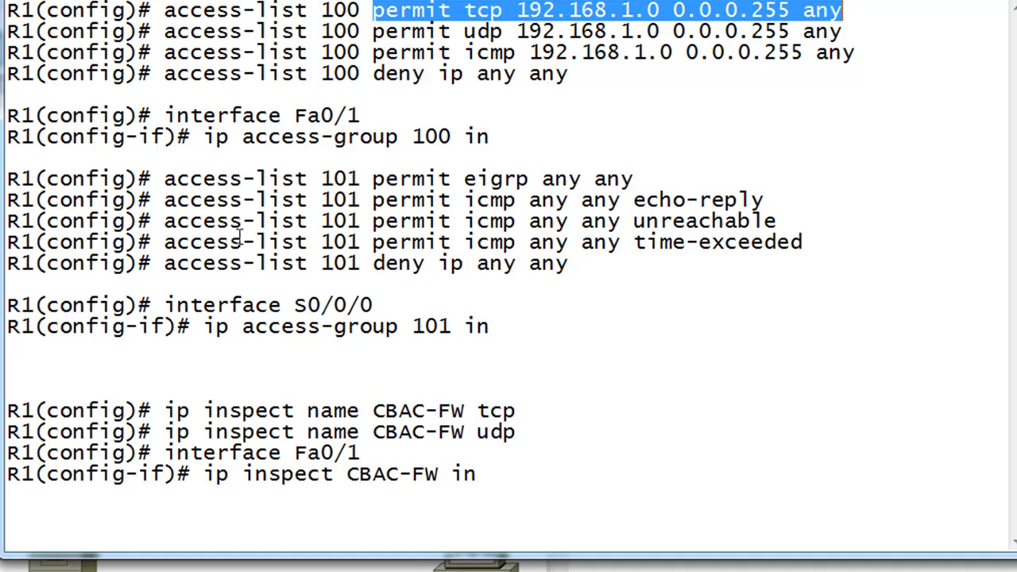
{"action": "left_click_drag", "start_coordinate": [164, 200], "coordinate": [455, 195]}
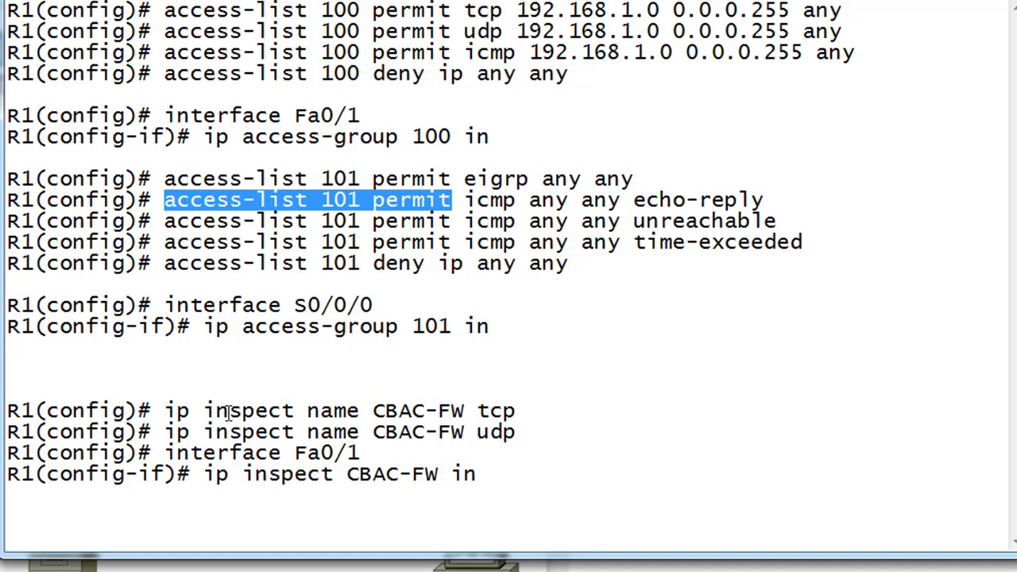
Highlight the CBAC-FW name, its tcp and udp inspection entries, and the inbound inspect command on Fa0/1 for review
{"action": "left_click_drag", "start_coordinate": [374, 410], "coordinate": [465, 410]}
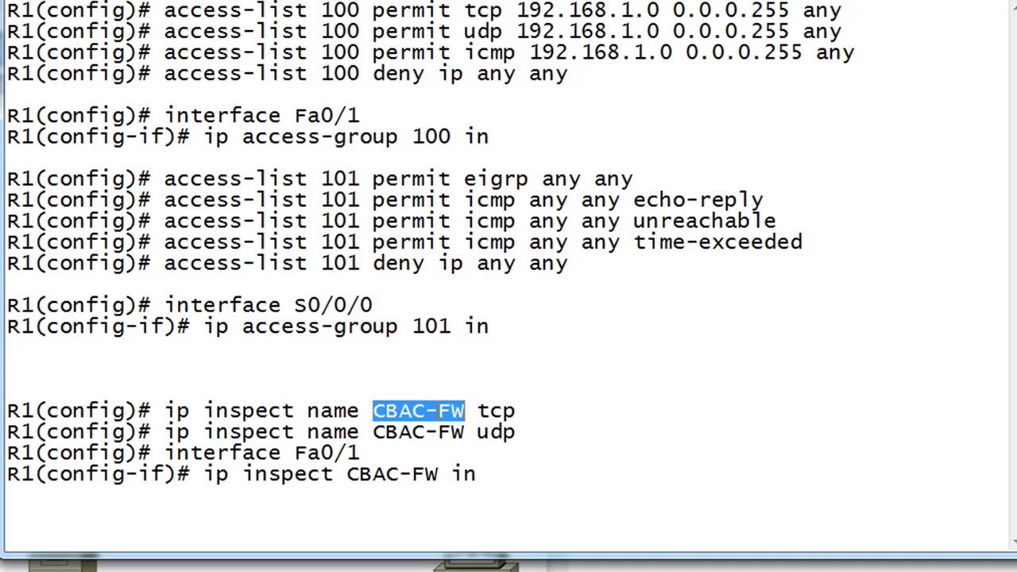
{"action": "left_click_drag", "start_coordinate": [469, 410], "coordinate": [374, 410]}
{"action": "left_click_drag", "start_coordinate": [466, 430], "coordinate": [376, 437]}
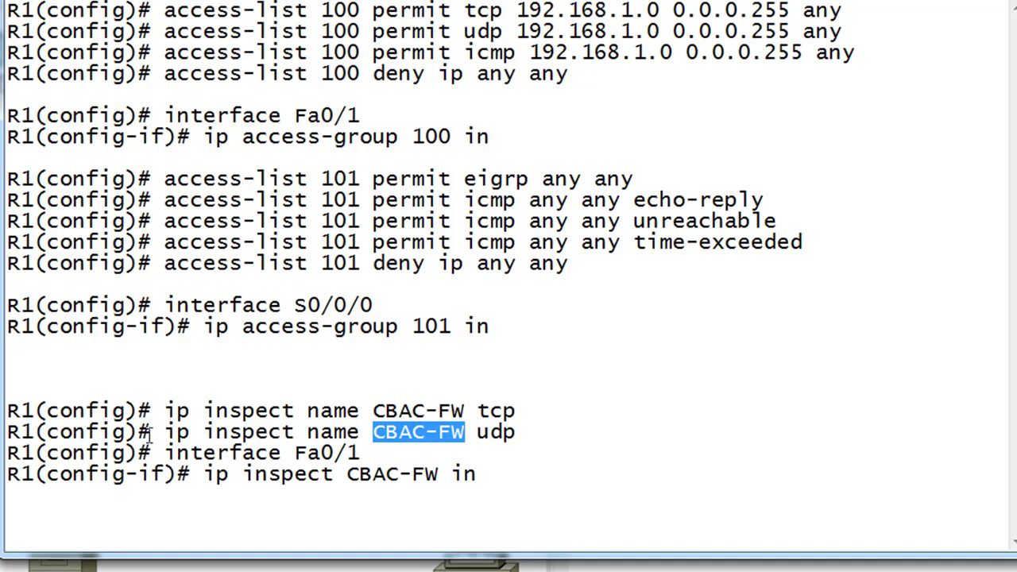
{"action": "left_click", "coordinate": [400, 450]}
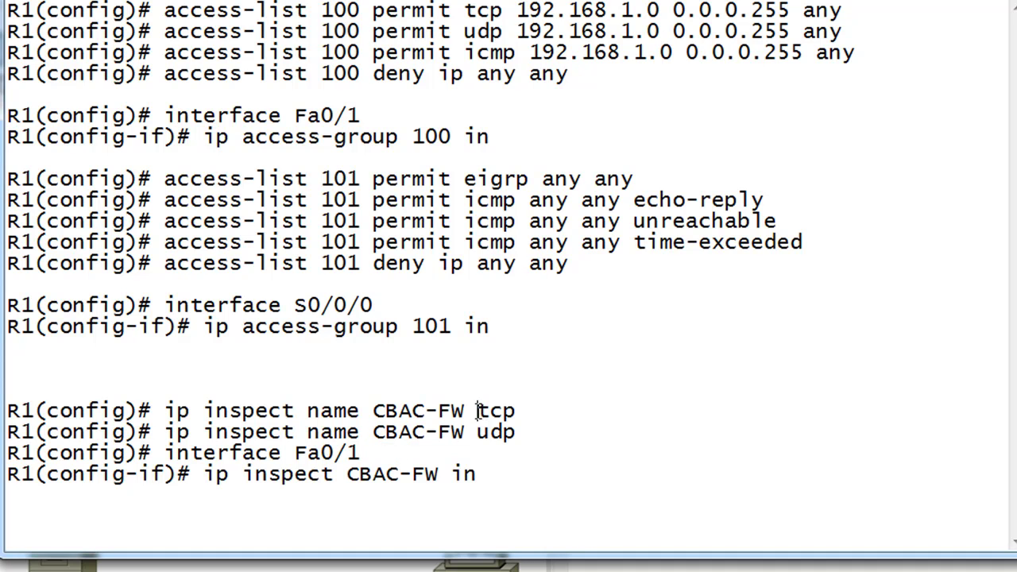
{"action": "left_click_drag", "start_coordinate": [477, 411], "coordinate": [523, 414]}
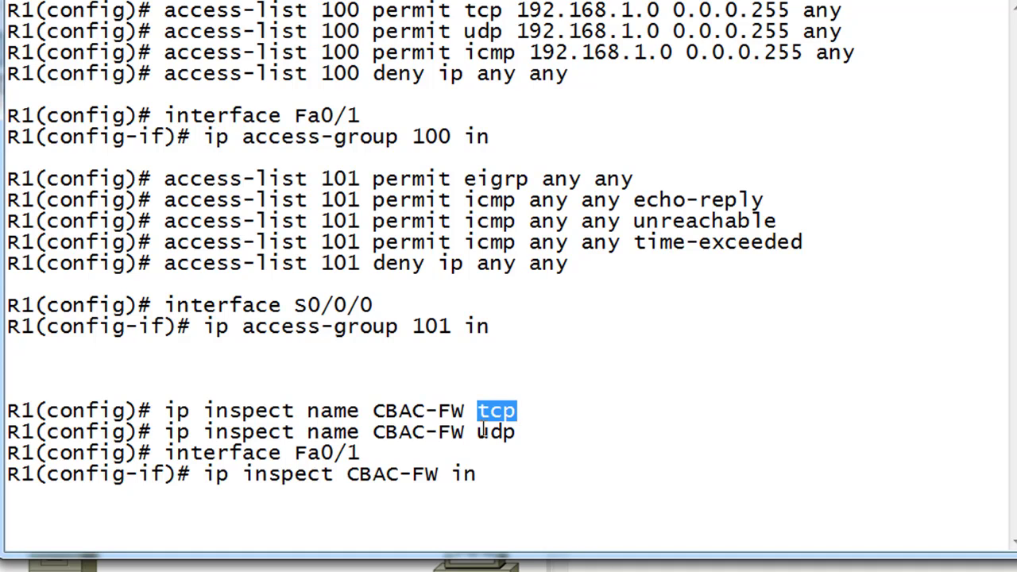
{"action": "left_click_drag", "start_coordinate": [475, 431], "coordinate": [517, 431]}
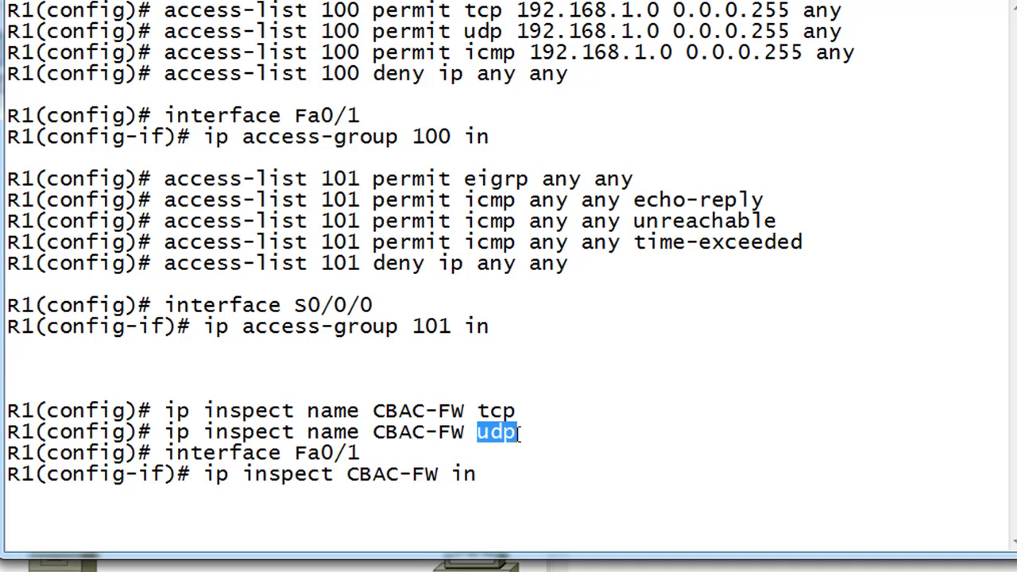
{"action": "left_click", "coordinate": [536, 430]}
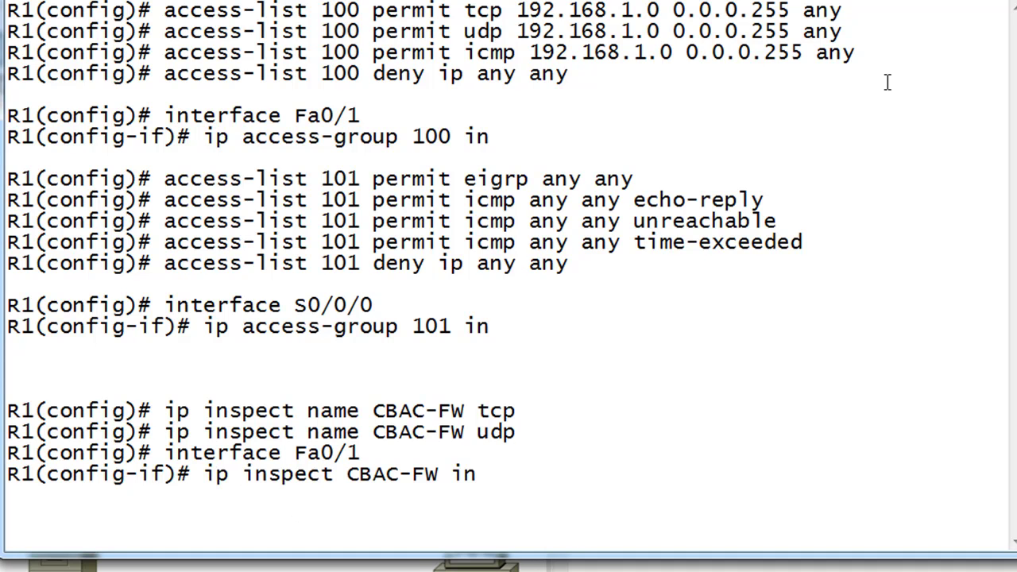
{"action": "left_click_drag", "start_coordinate": [347, 474], "coordinate": [486, 474]}
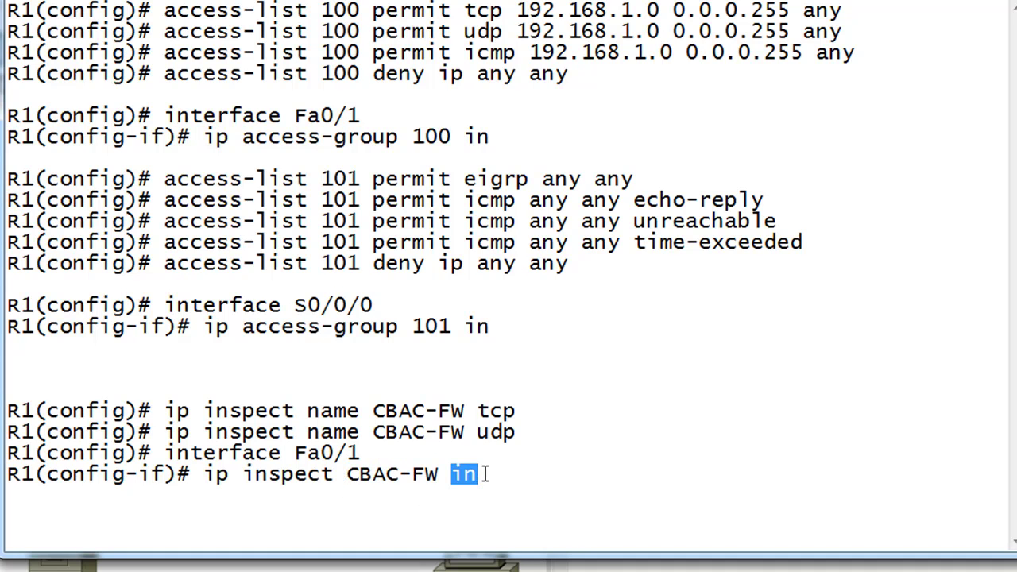